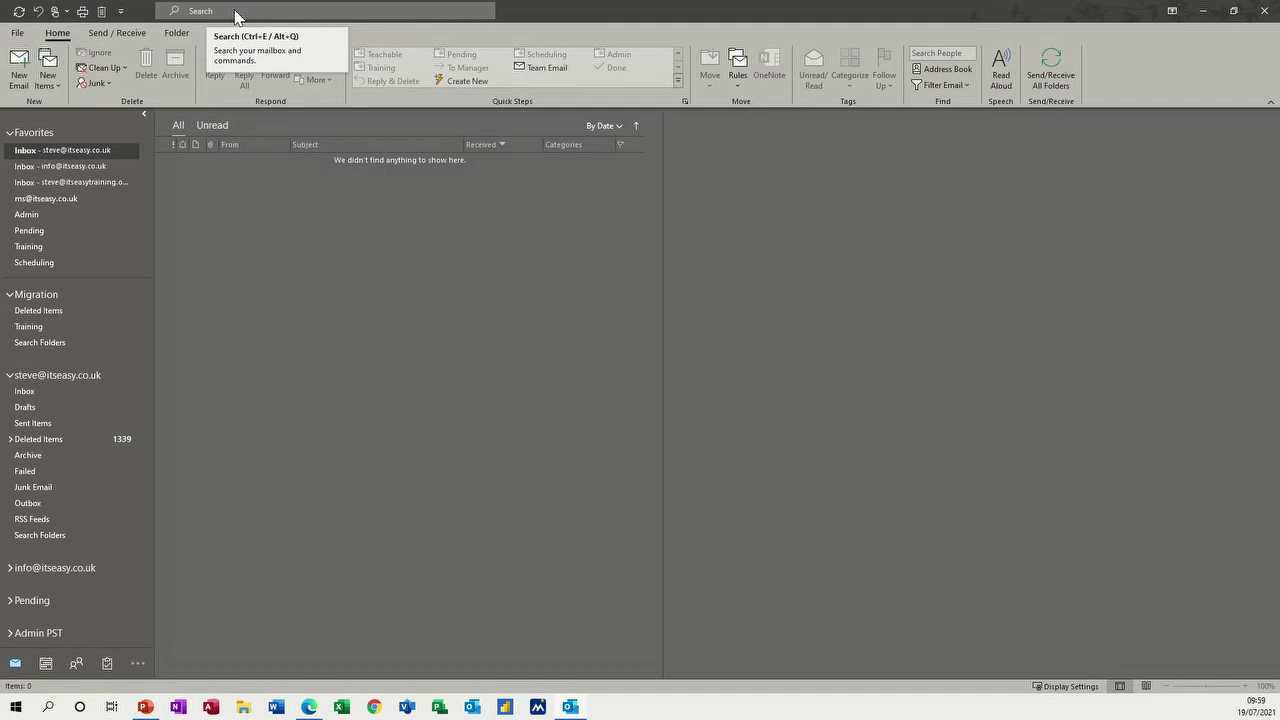
- Start a mail search and try the All Mailboxes and All Outlook Items scopes
click(240, 12)
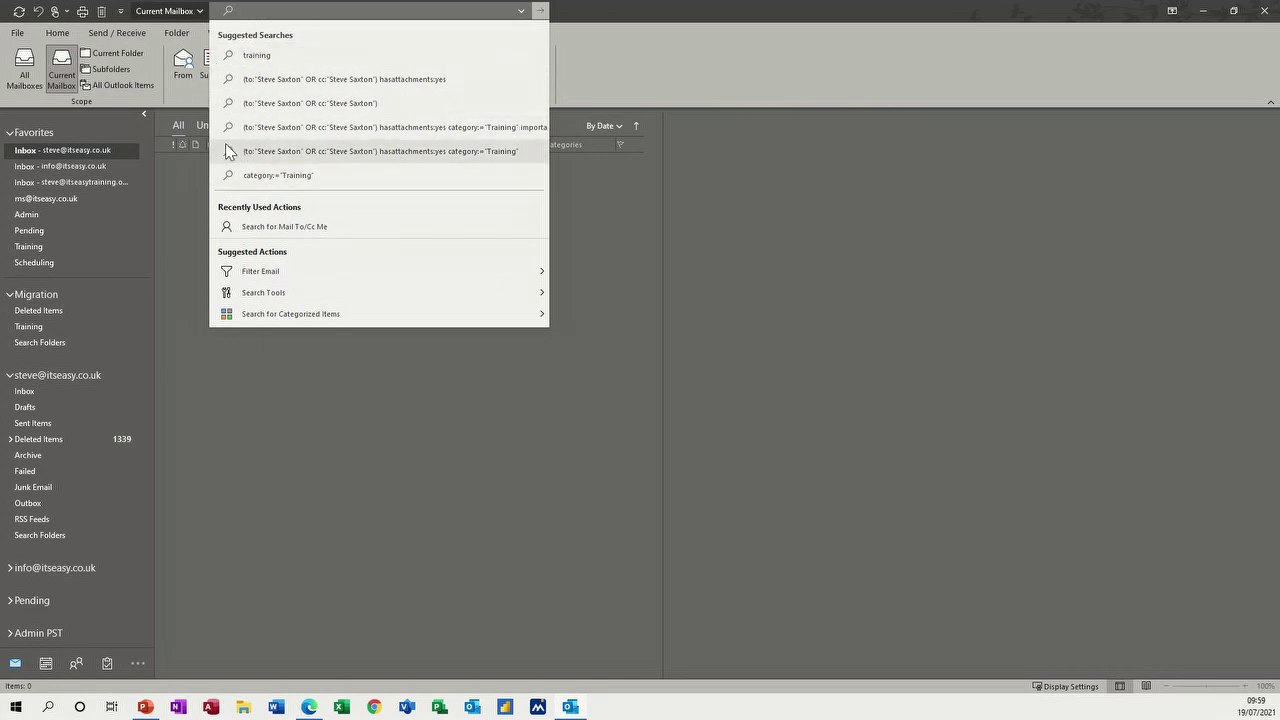
click(182, 98)
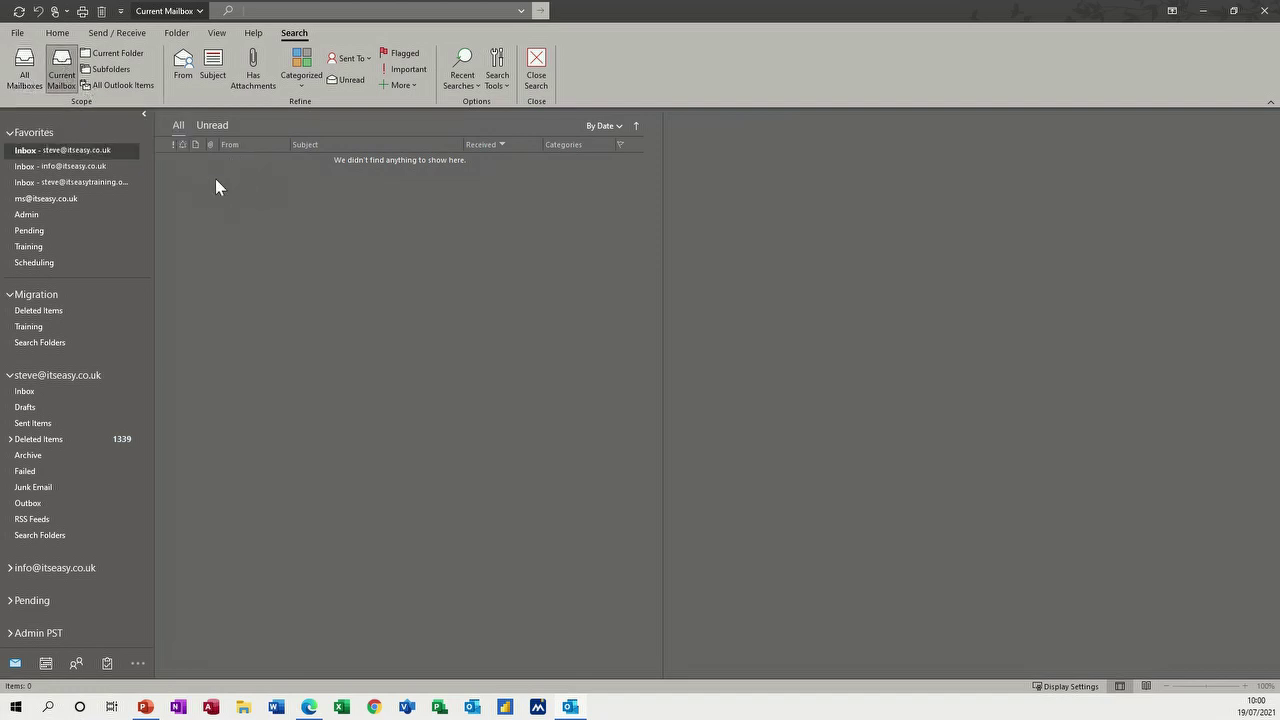
click(25, 70)
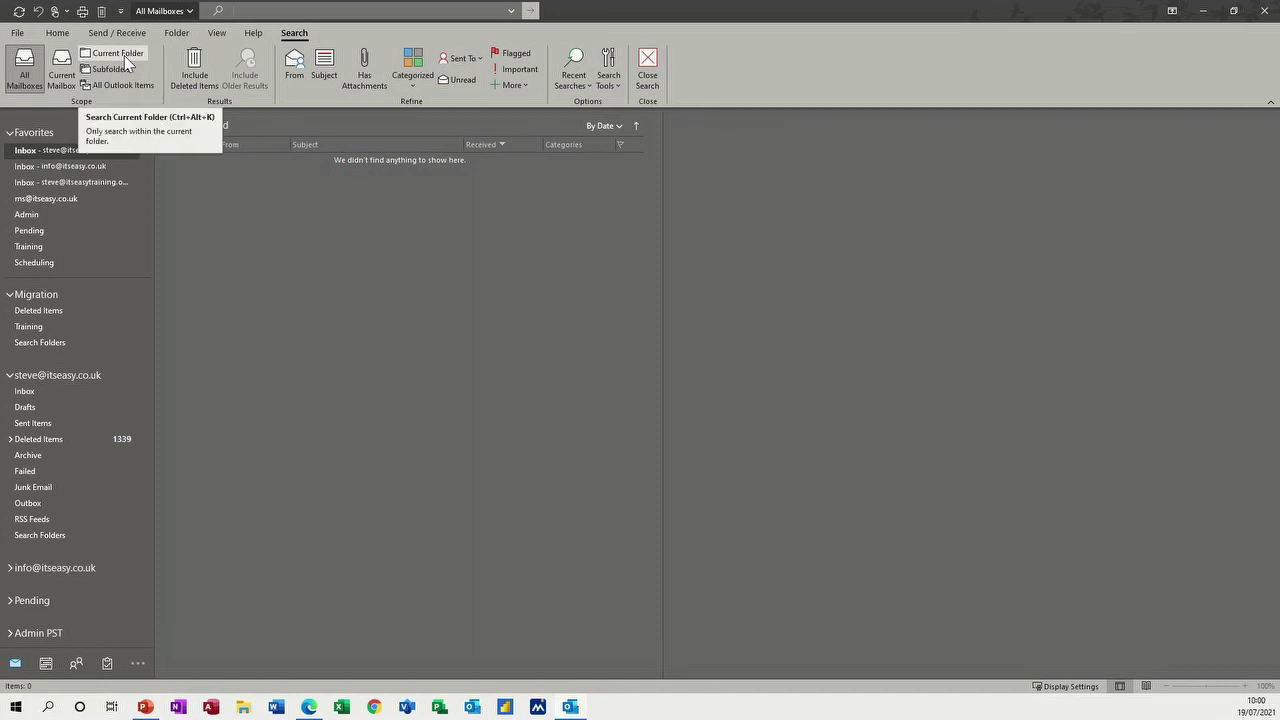
click(45, 298)
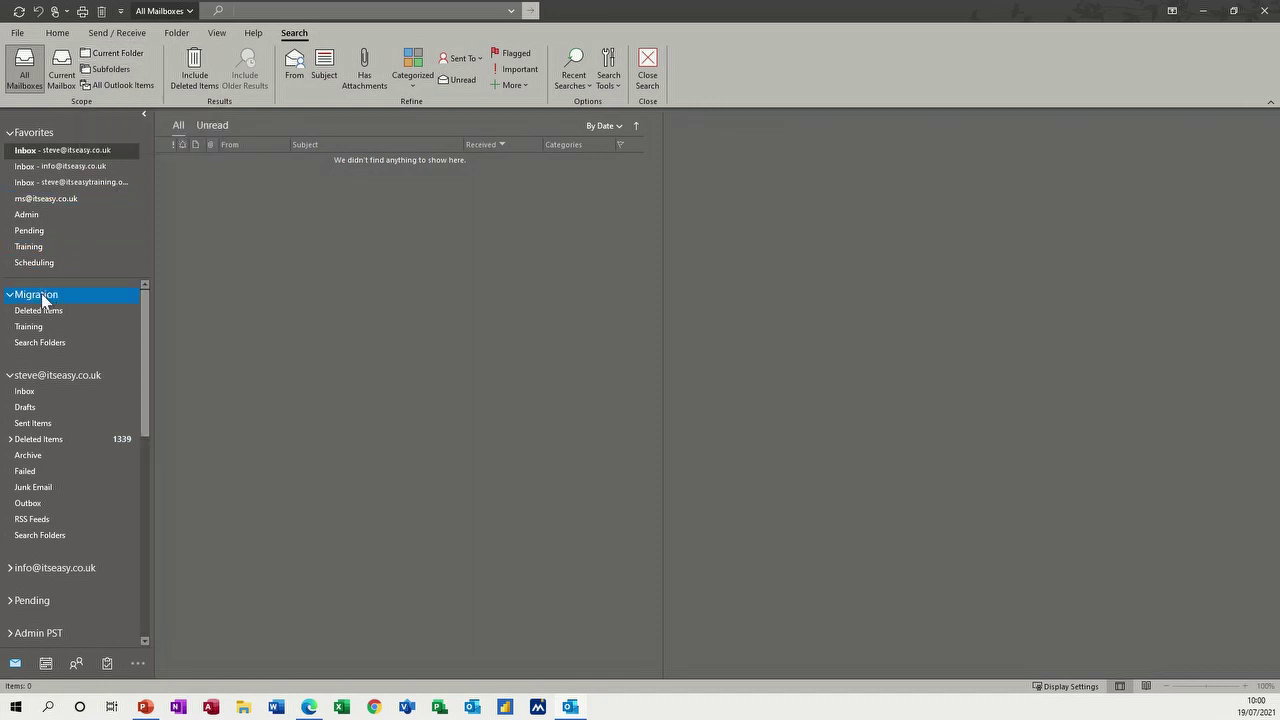
click(131, 88)
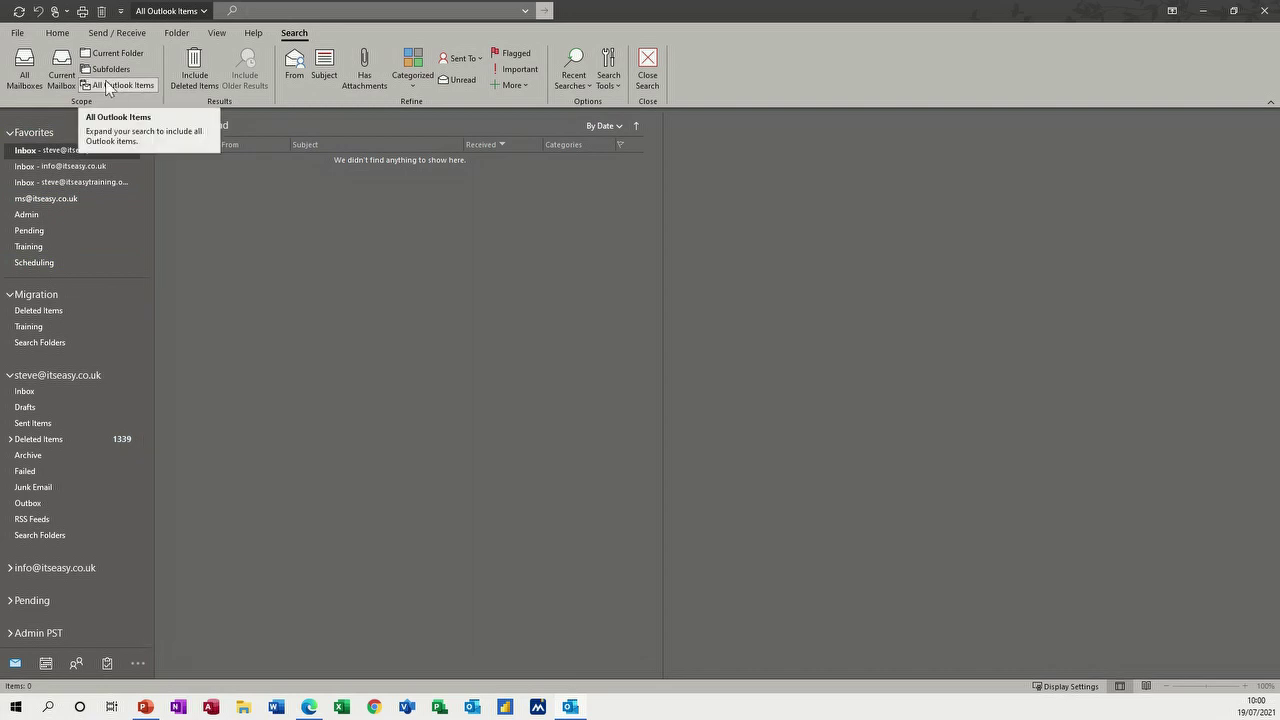
- Search the Migration folder and its subfolders for "training"
click(38, 296)
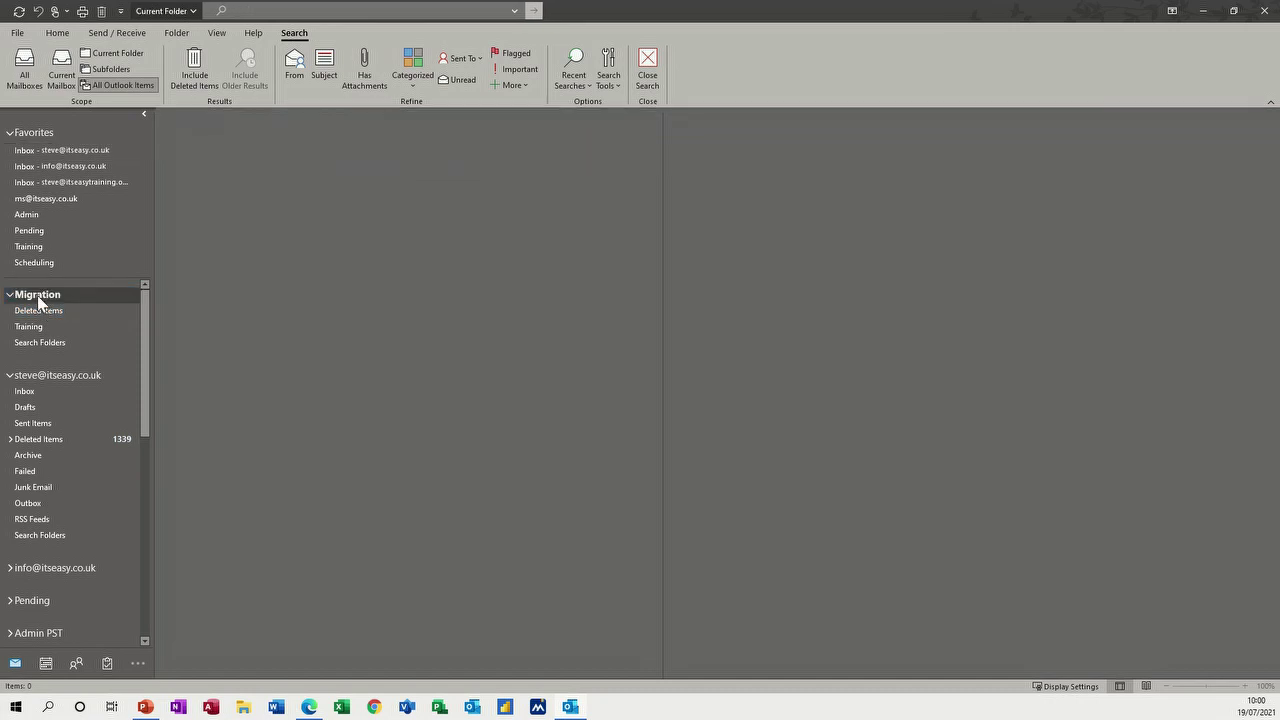
click(252, 11)
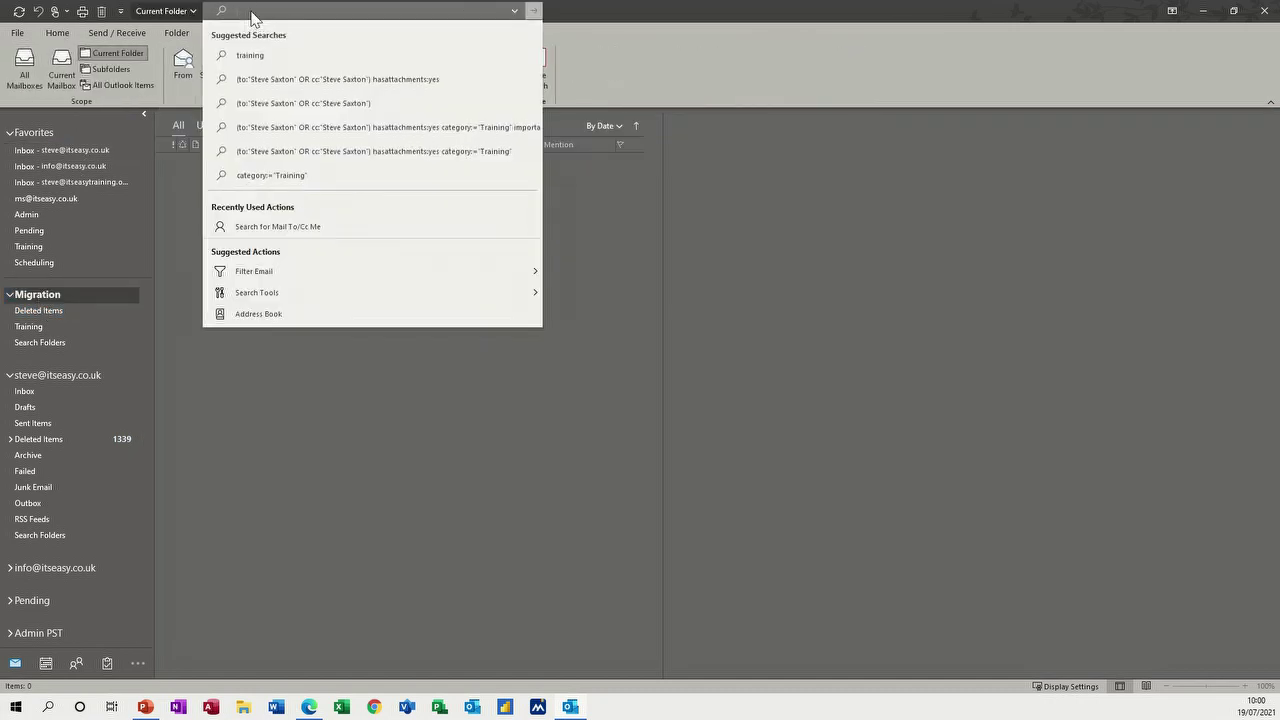
click(129, 100)
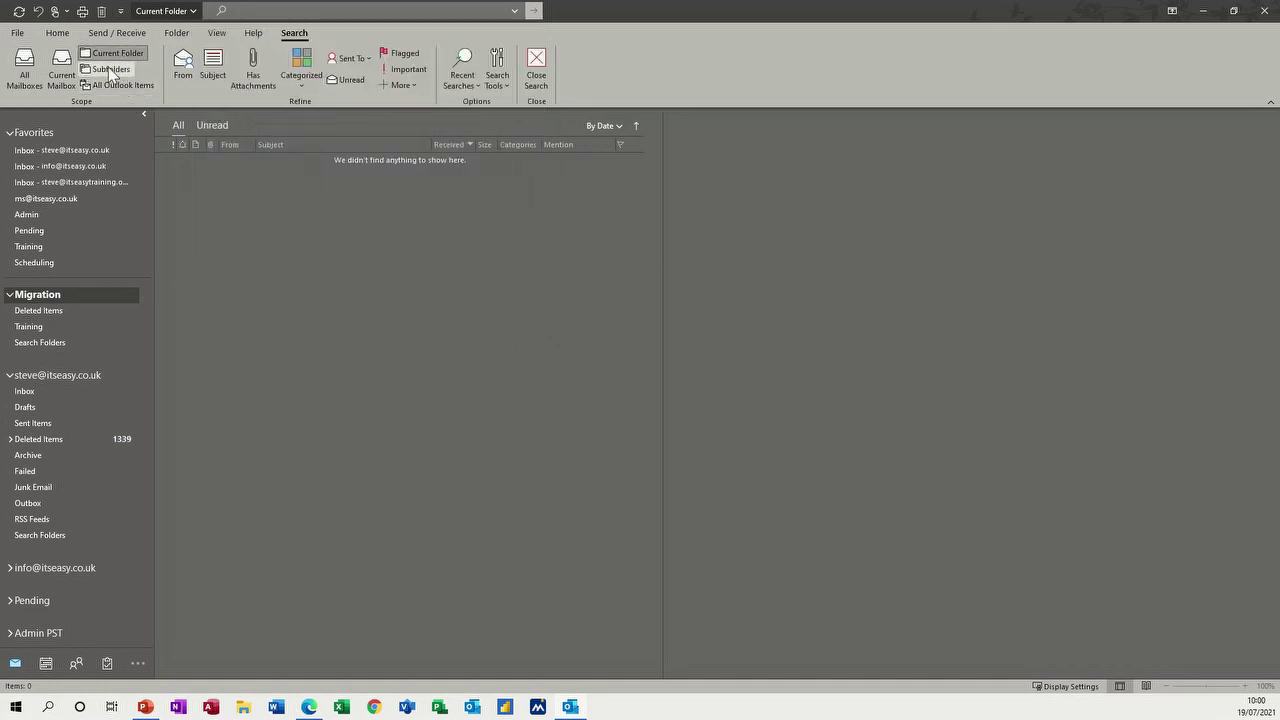
click(110, 70)
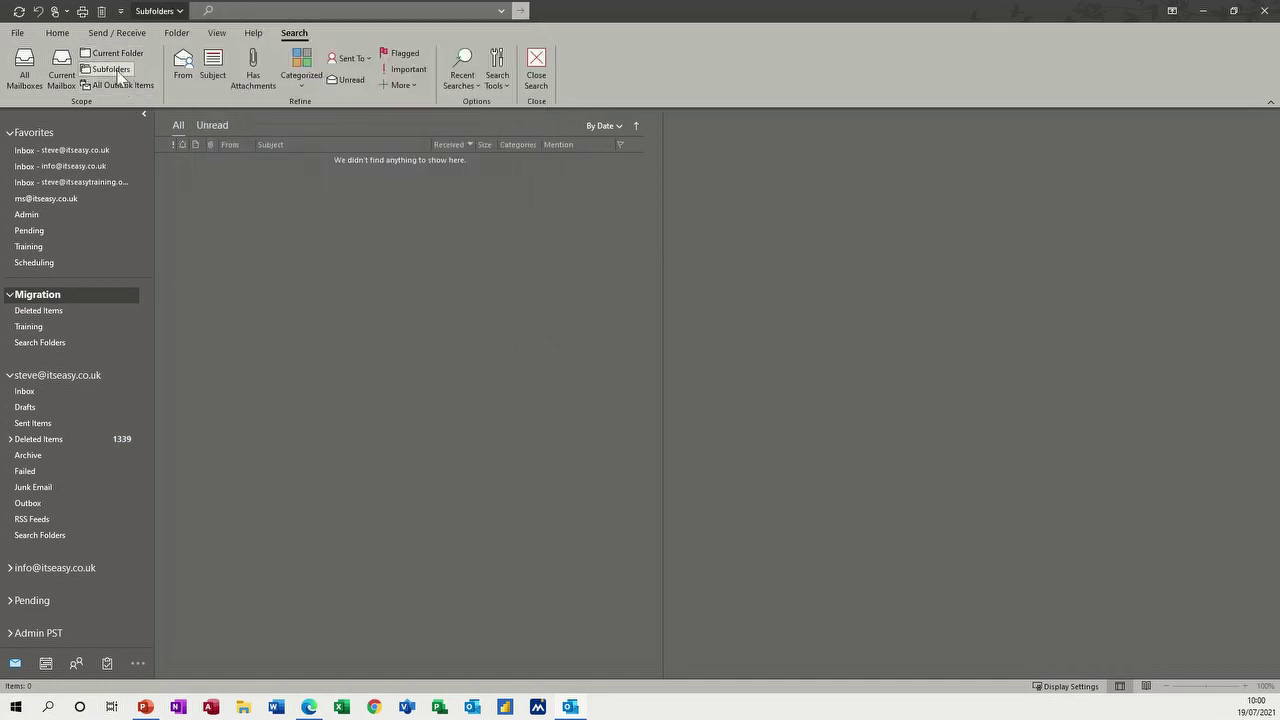
click(237, 12)
text(training)
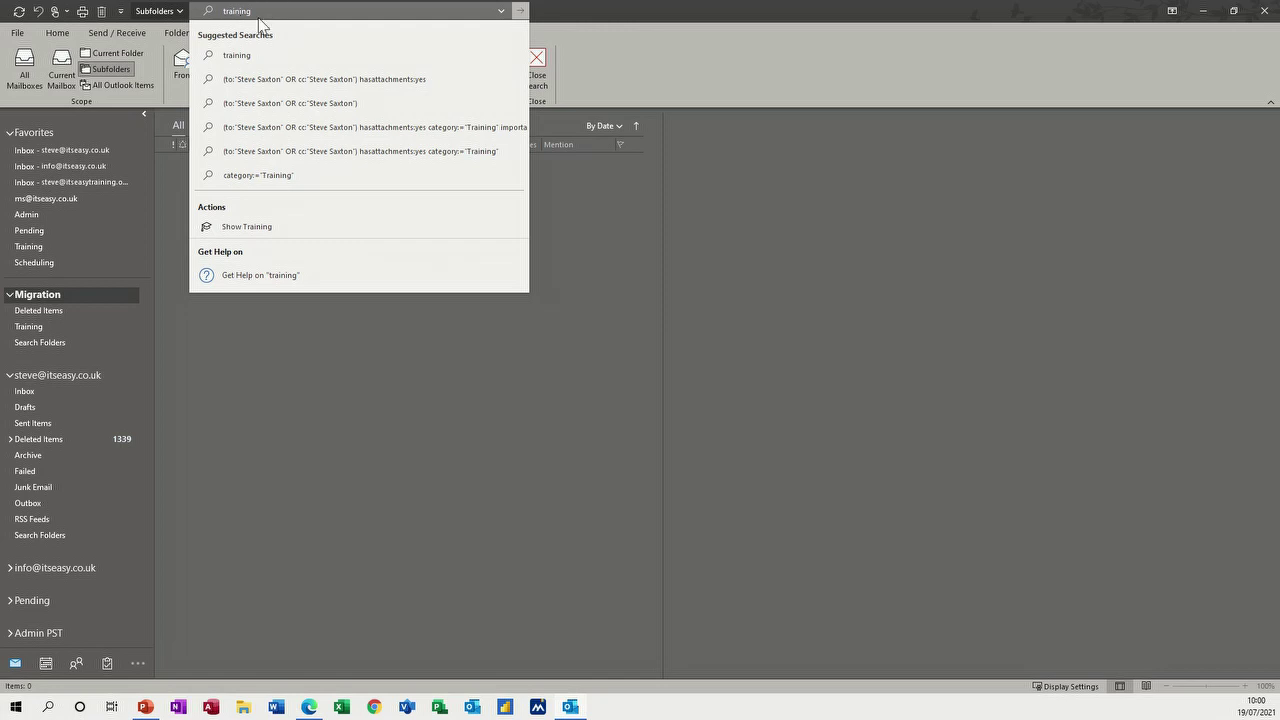
click(247, 56)
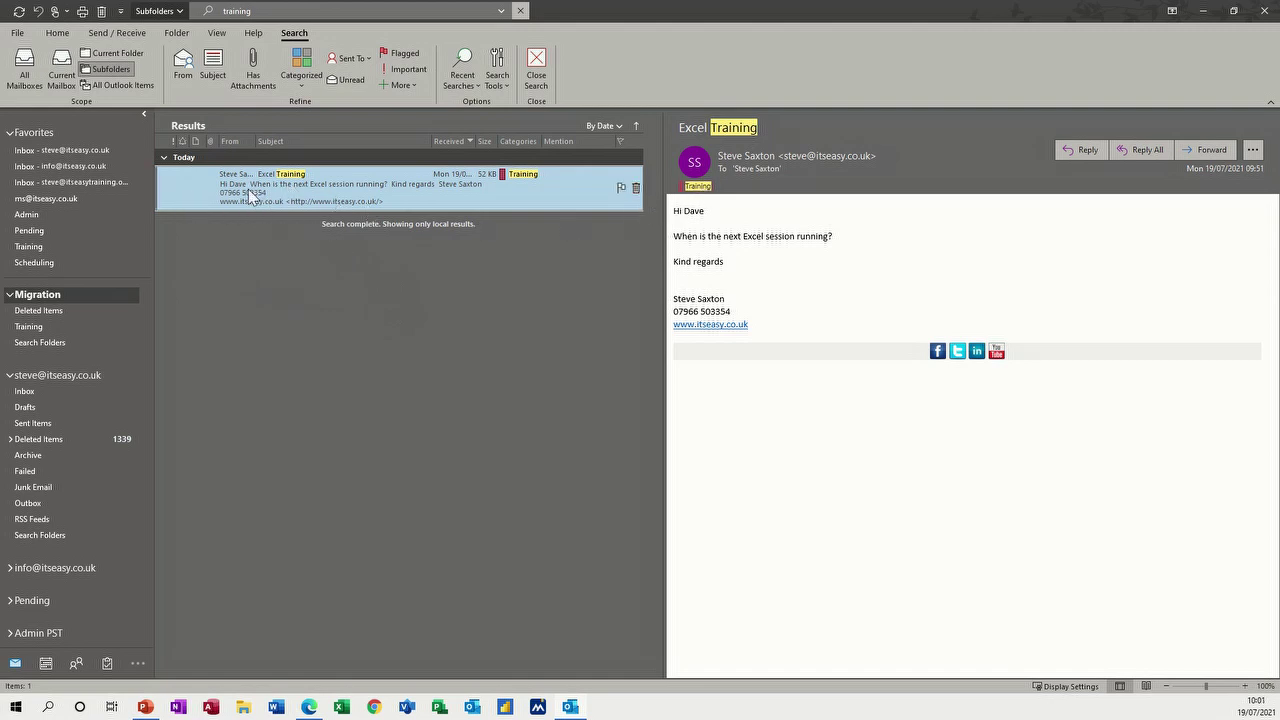
- Clear the "training" search term and dismiss the search suggestions
click(260, 14)
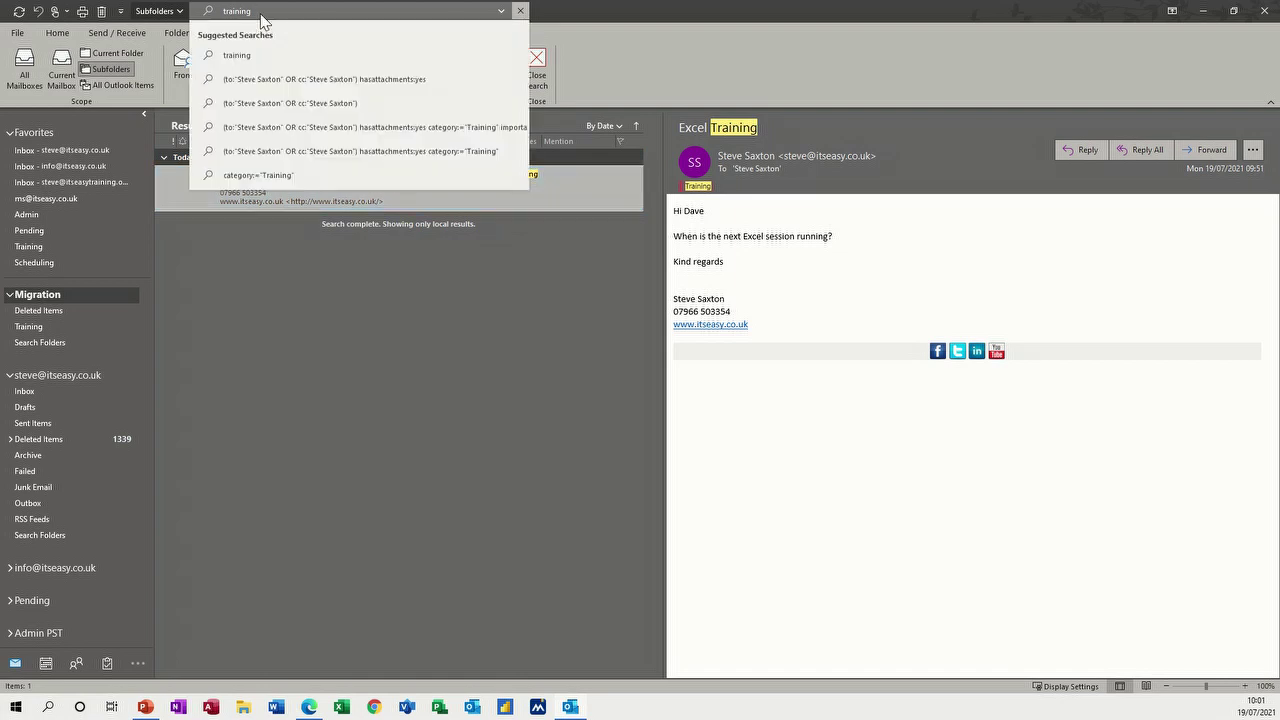
key(BackSpace)
key(BackSpace)
key(BackSpace)
key(BackSpace)
key(BackSpace)
key(BackSpace)
key(BackSpace)
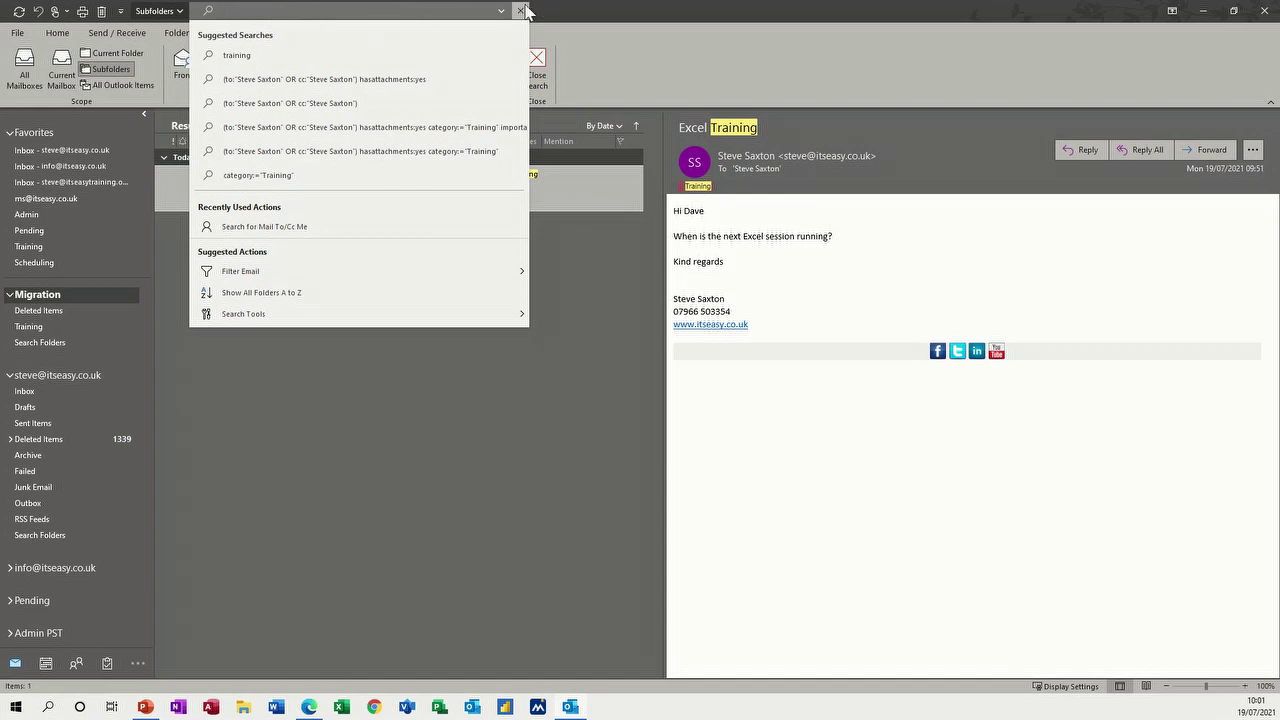
click(595, 49)
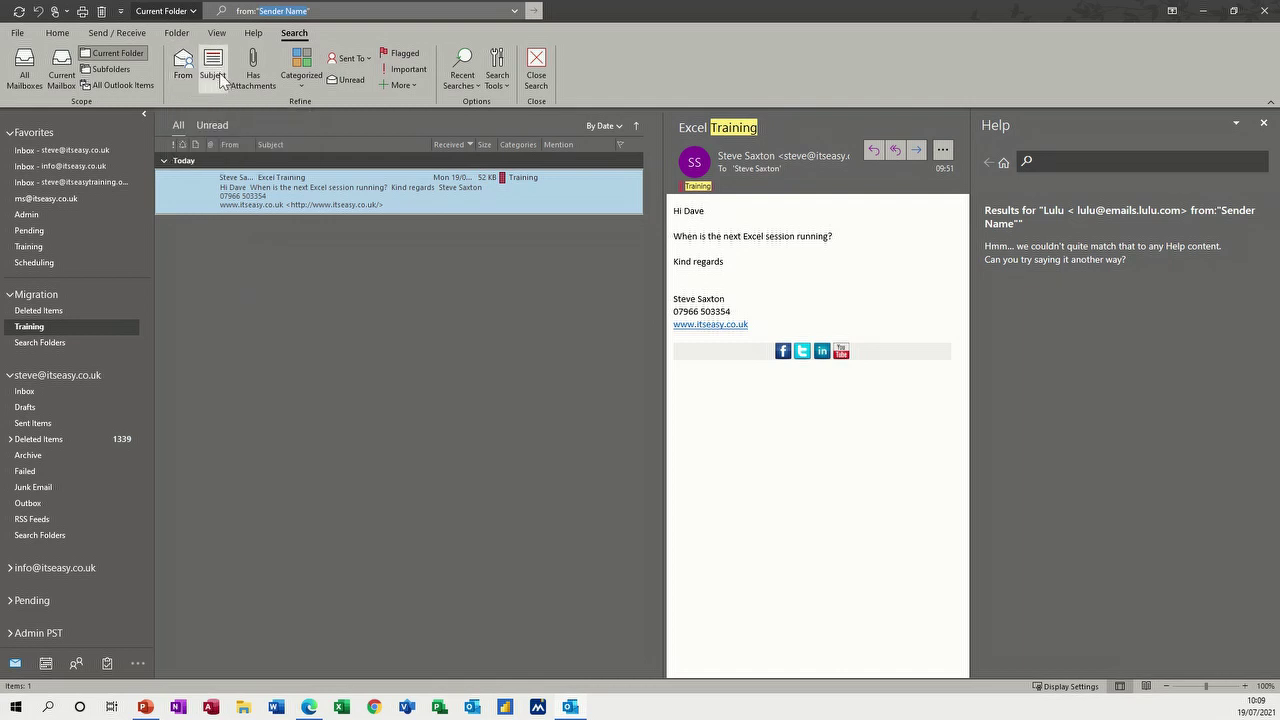
- Add a subject keywords criterion to the sender query and erase the query text
click(216, 69)
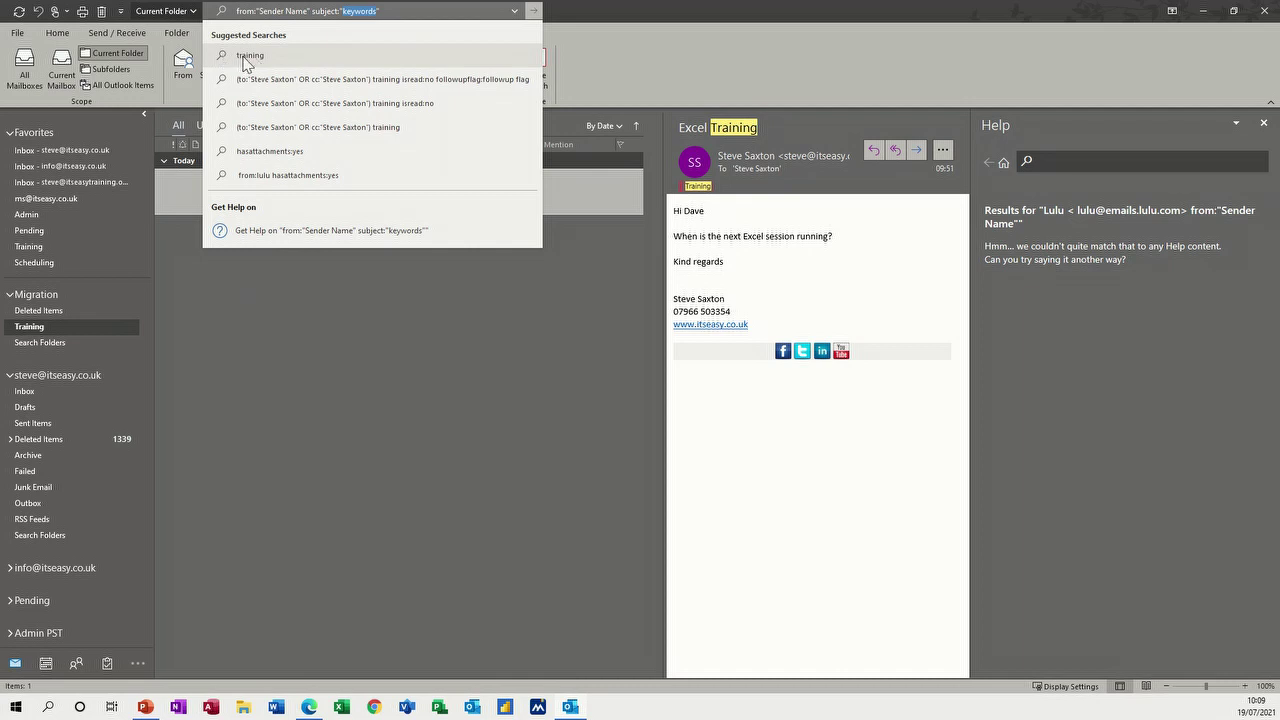
click(515, 13)
click(429, 13)
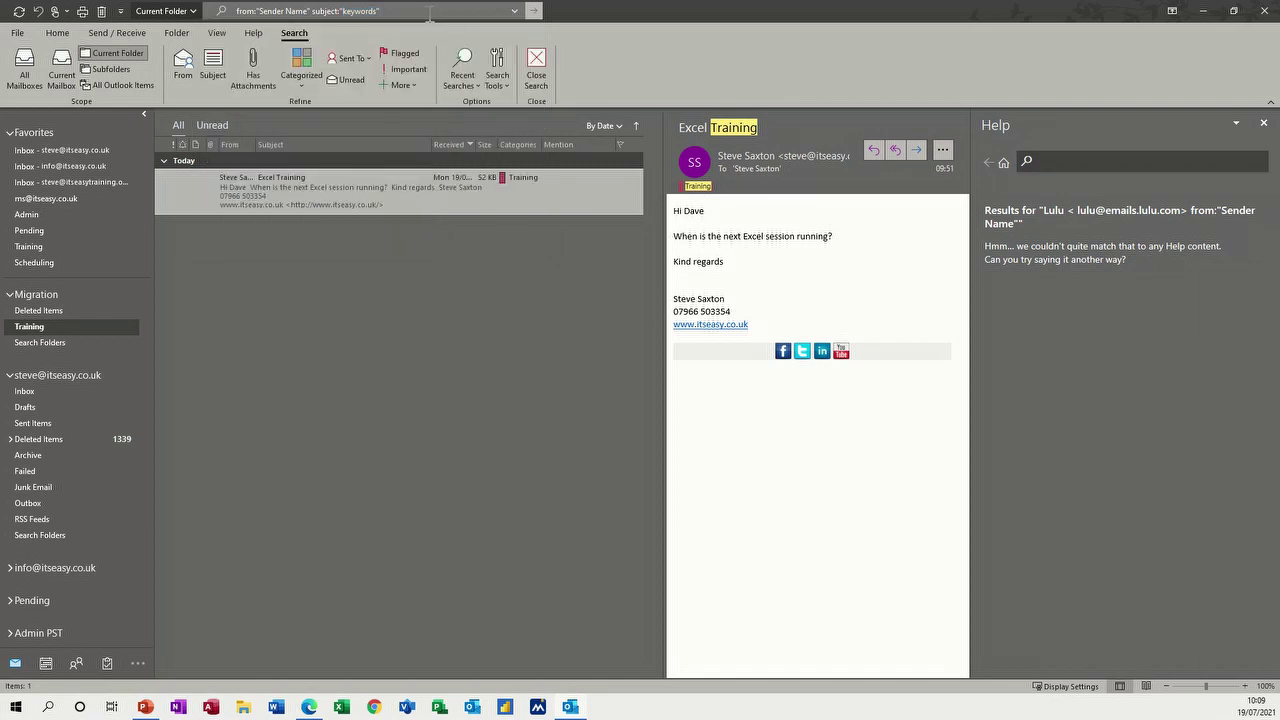
key(BackSpace)
key(BackSpace)
key(BackSpace)
key(BackSpace)
key(BackSpace)
key(BackSpace)
key(BackSpace)
key(BackSpace)
key(BackSpace)
key(BackSpace)
key(BackSpace)
key(BackSpace)
key(BackSpace)
key(BackSpace)
key(BackSpace)
key(BackSpace)
key(BackSpace)
key(BackSpace)
key(BackSpace)
key(BackSpace)
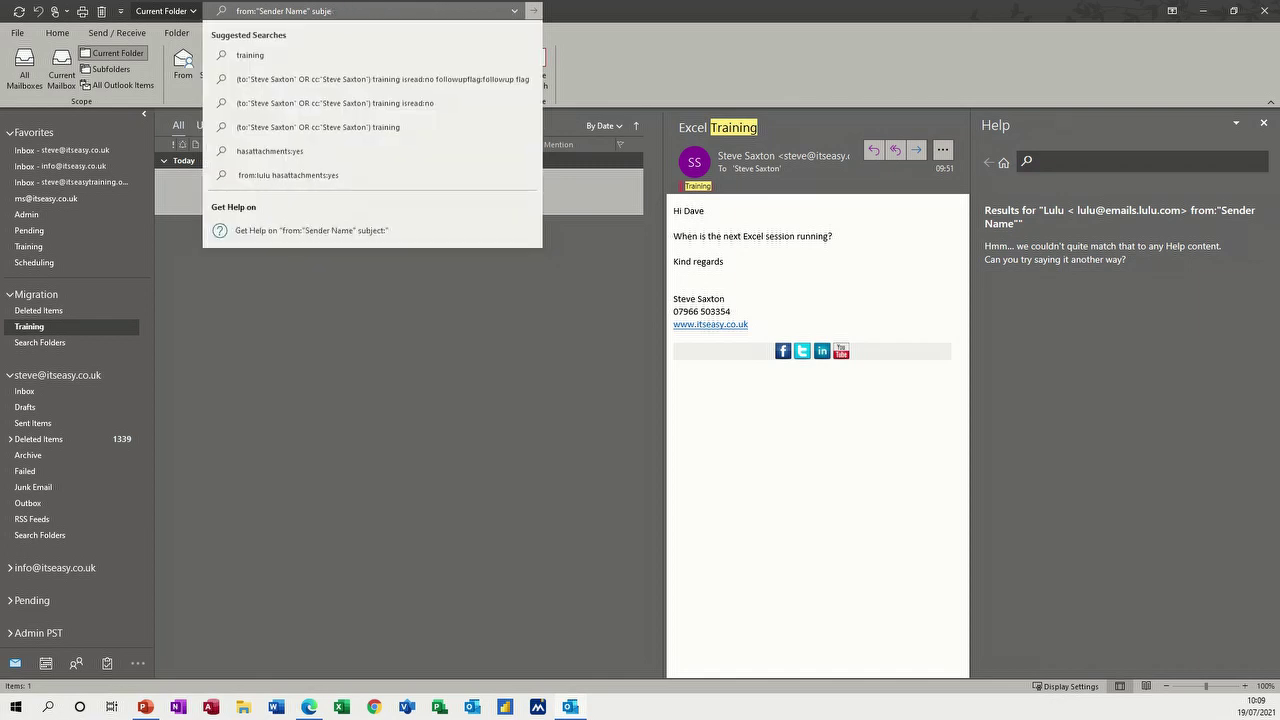
- Run the suggested "training" search in the Training folder and clear the search
click(280, 55)
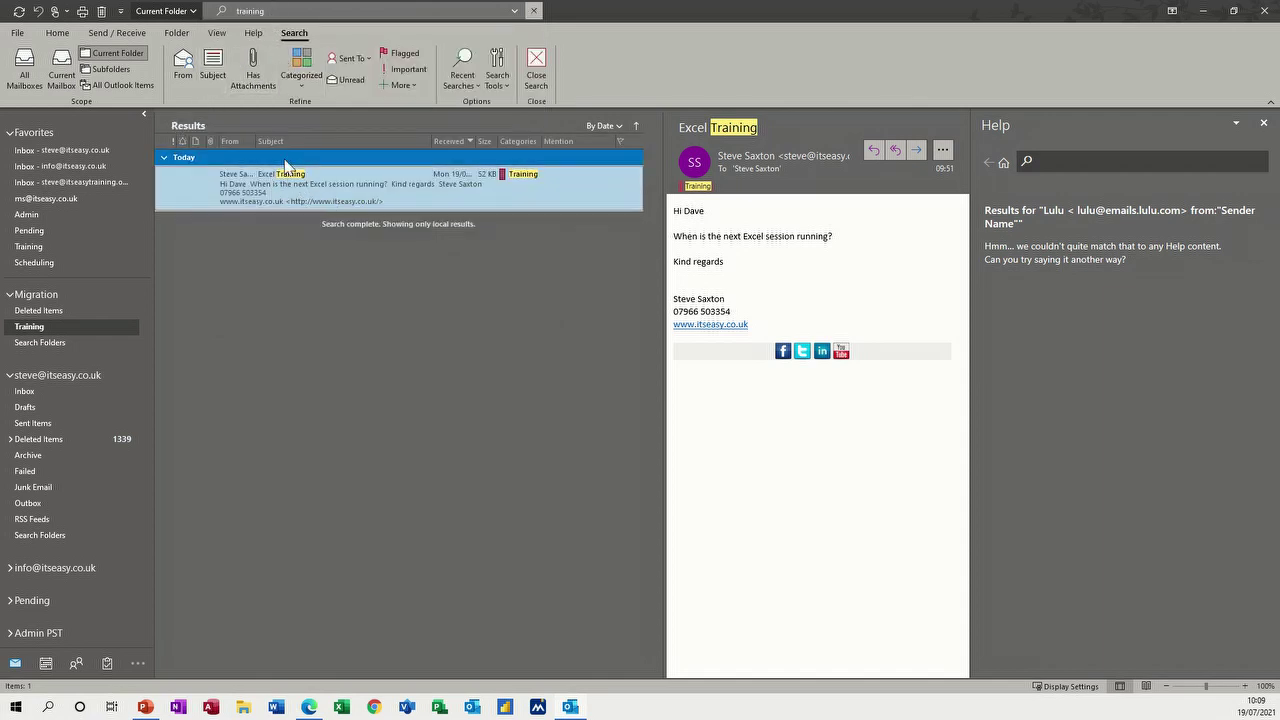
click(535, 12)
click(299, 12)
click(172, 96)
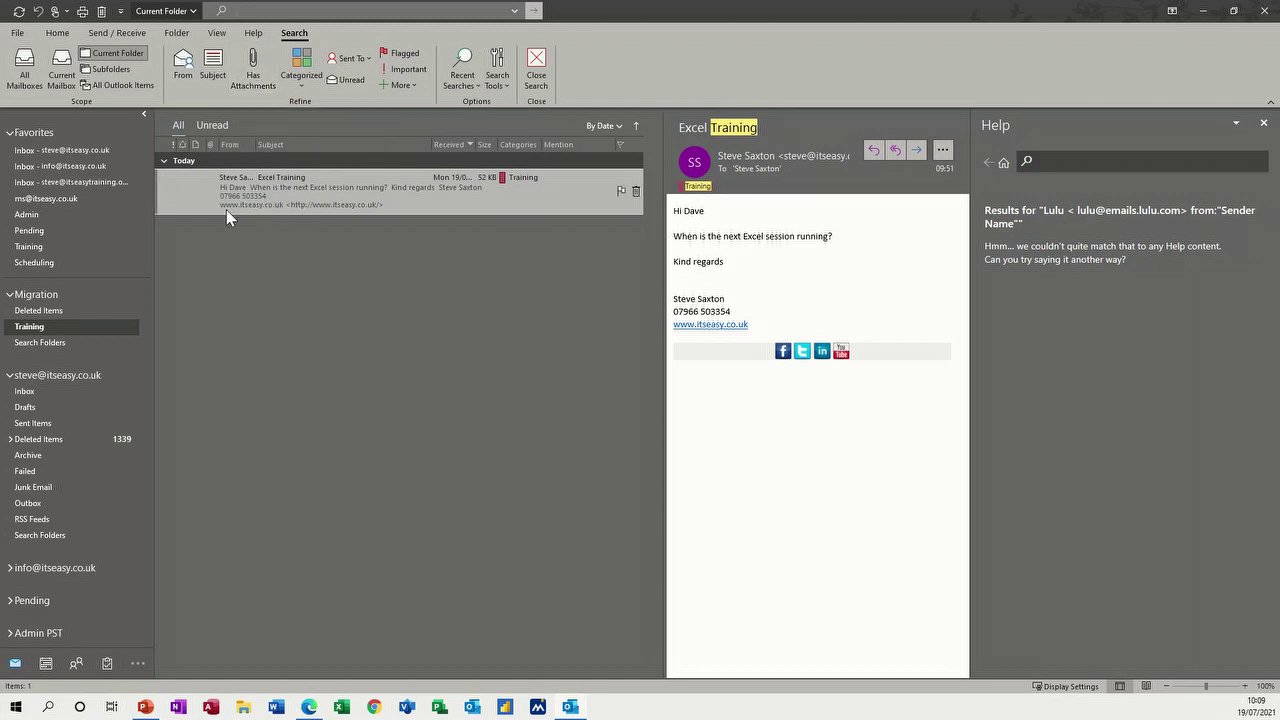
- From the first account's Inbox, search the current mailbox for messages with attachments and close the search
click(40, 396)
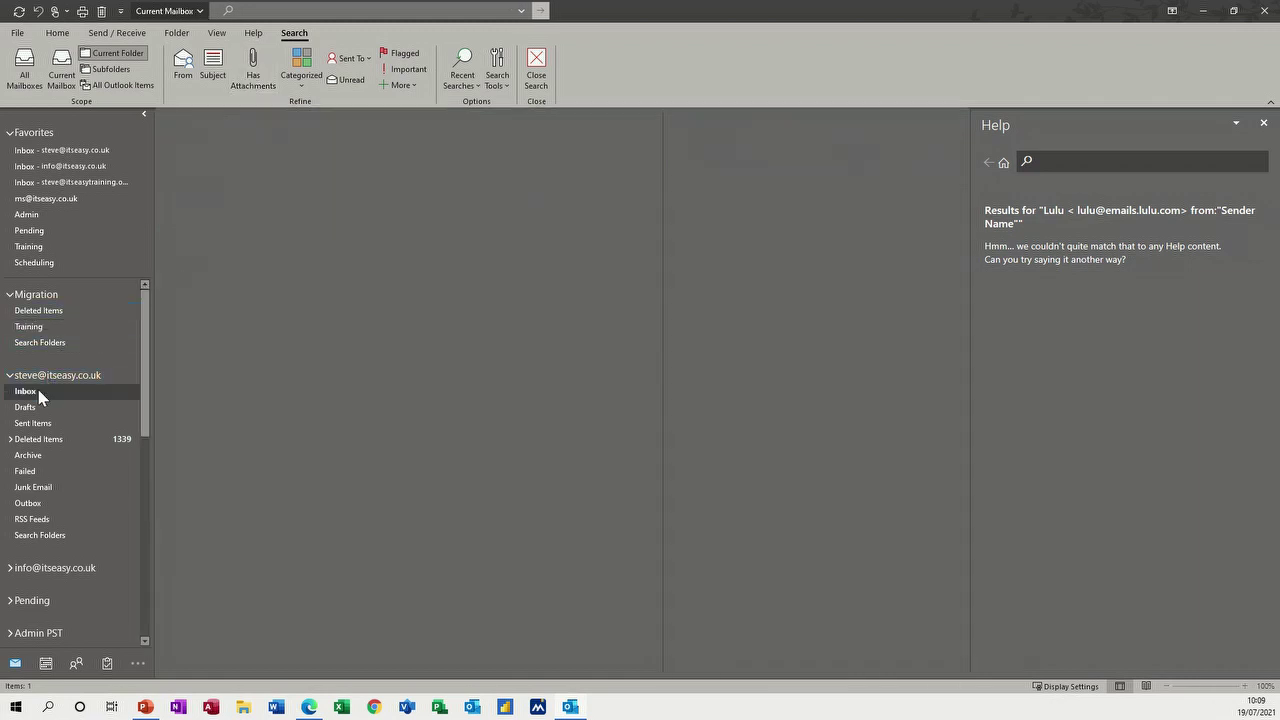
click(249, 12)
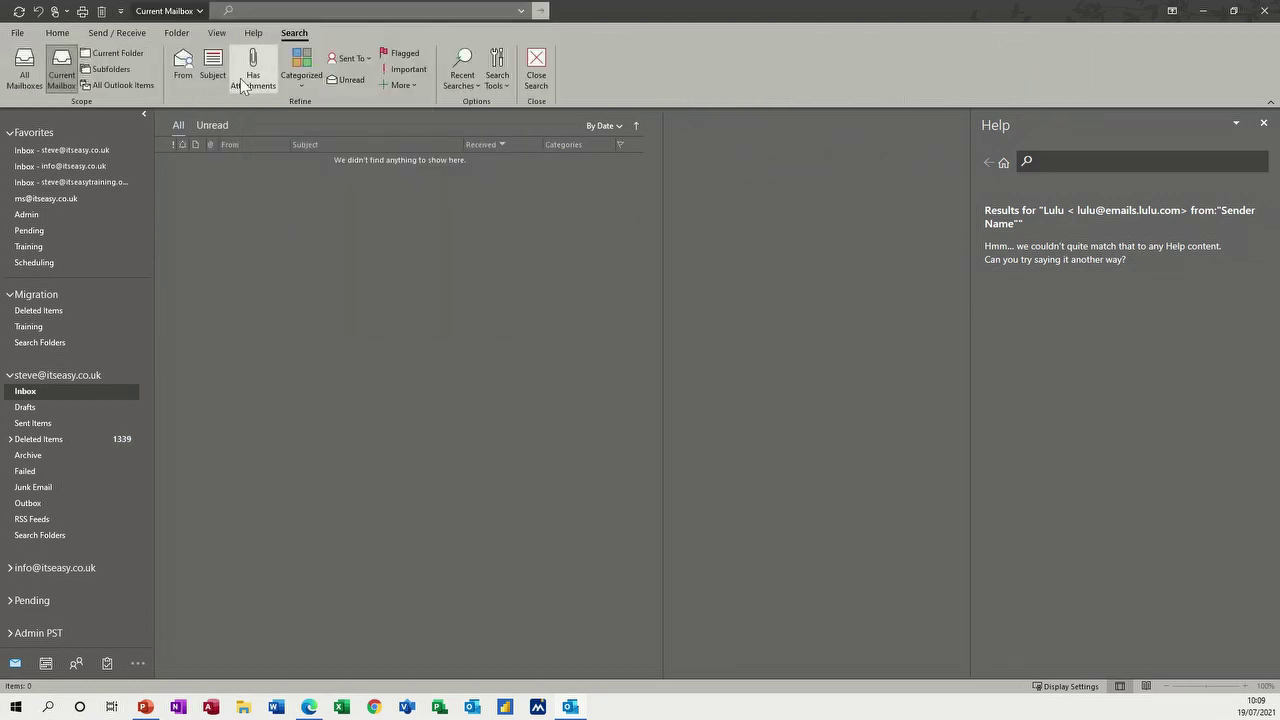
click(253, 70)
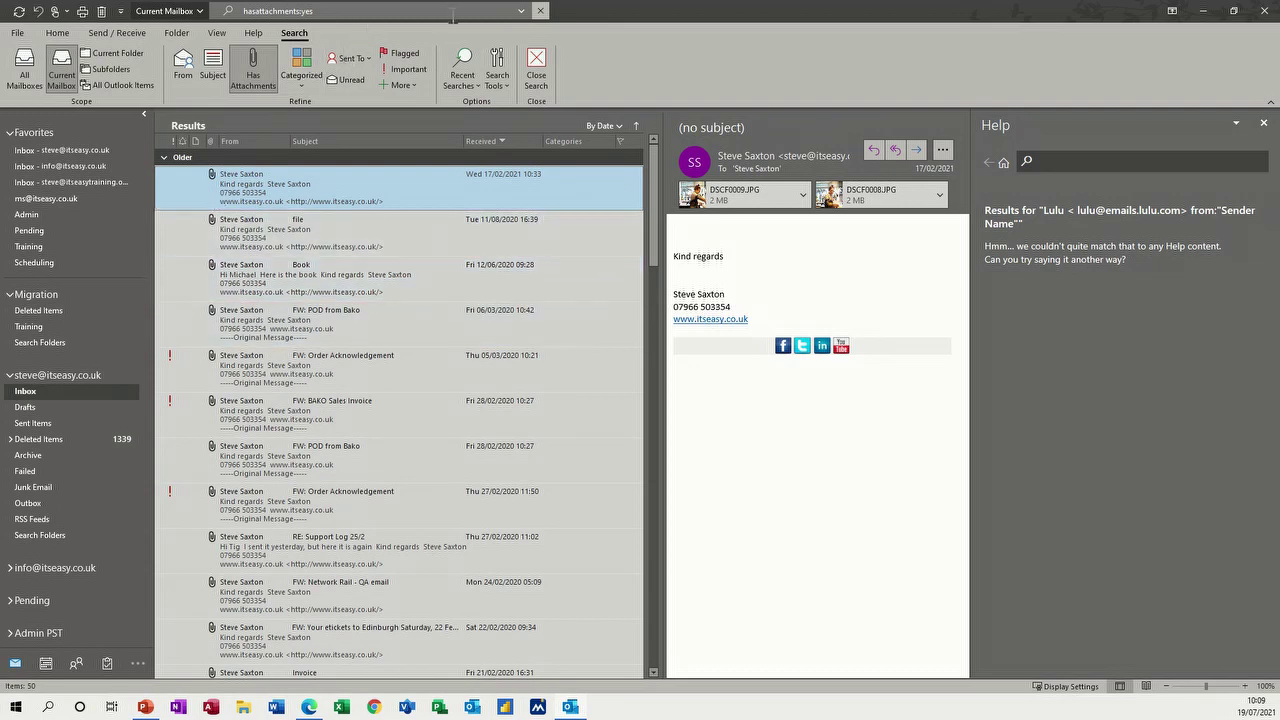
click(421, 10)
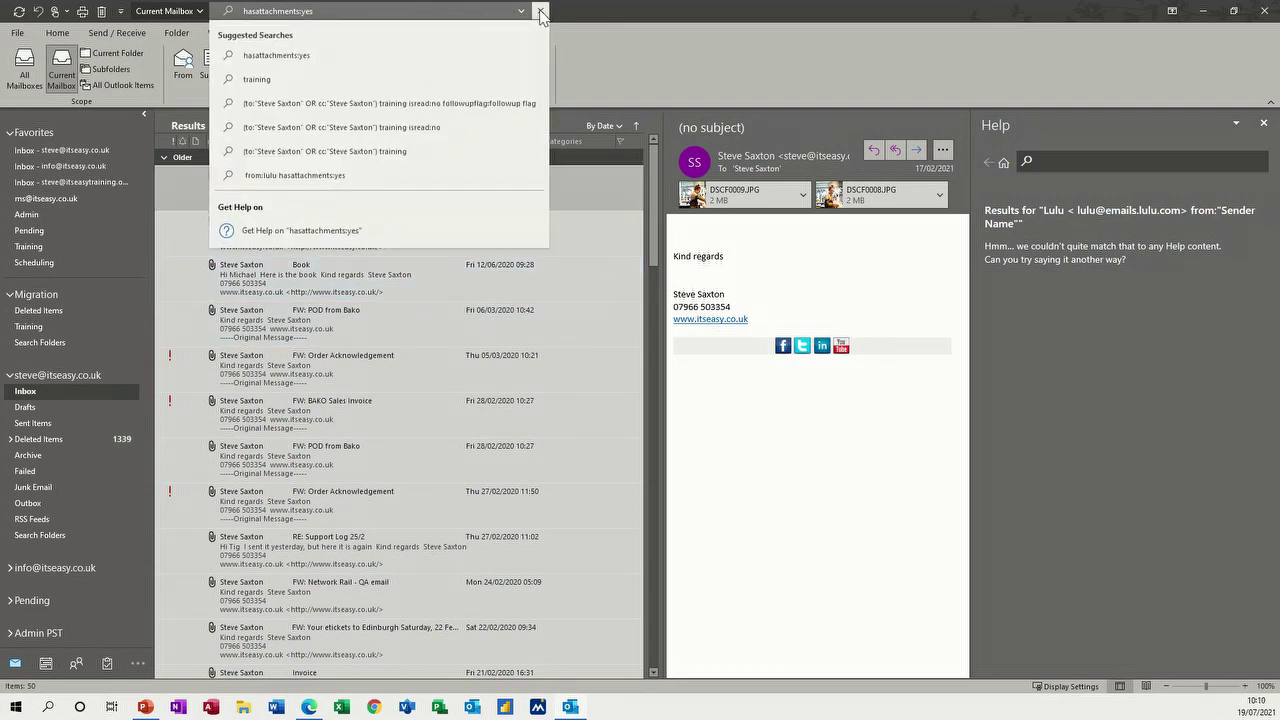
click(540, 11)
- Search the current mailbox for messages in the Training category and close the search
click(244, 12)
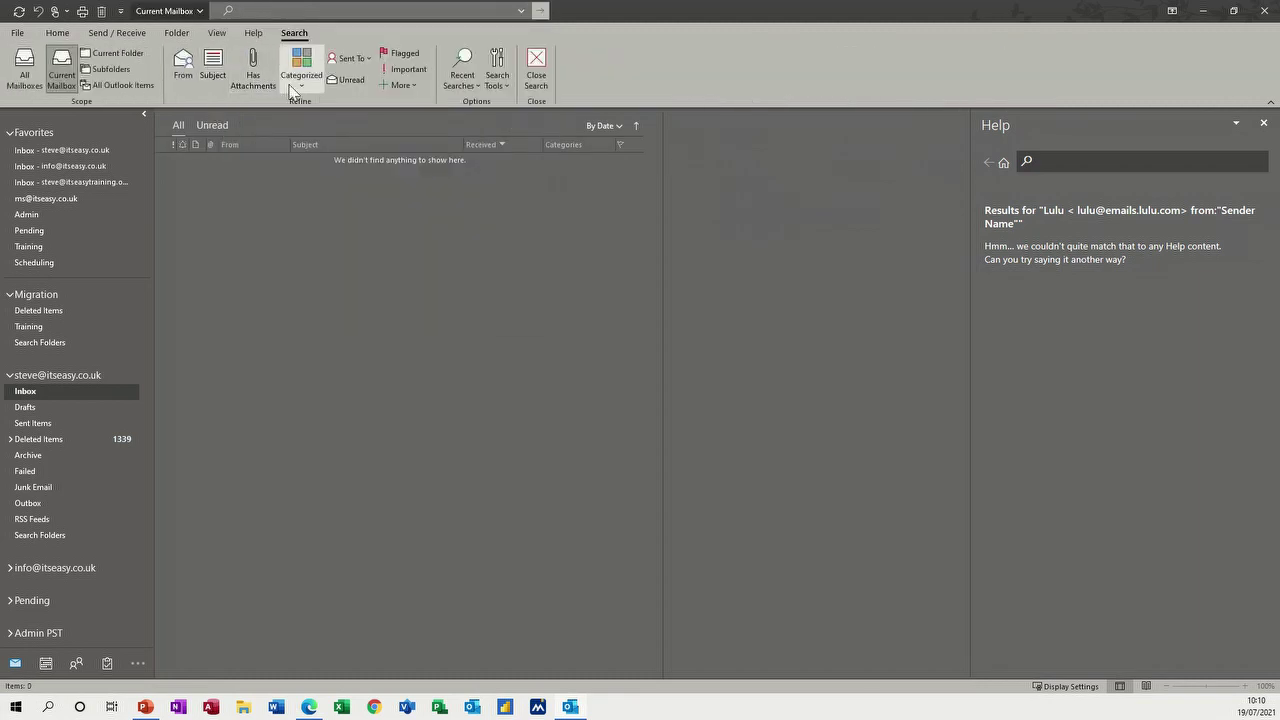
click(300, 92)
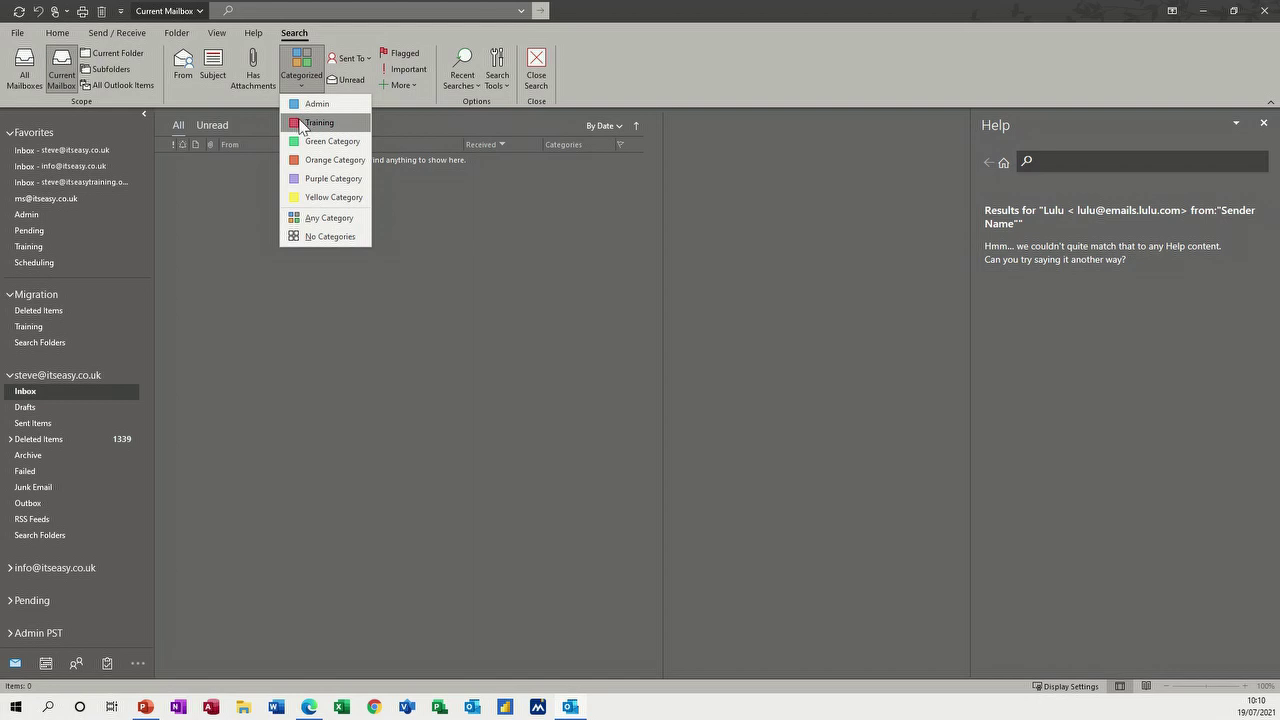
click(300, 124)
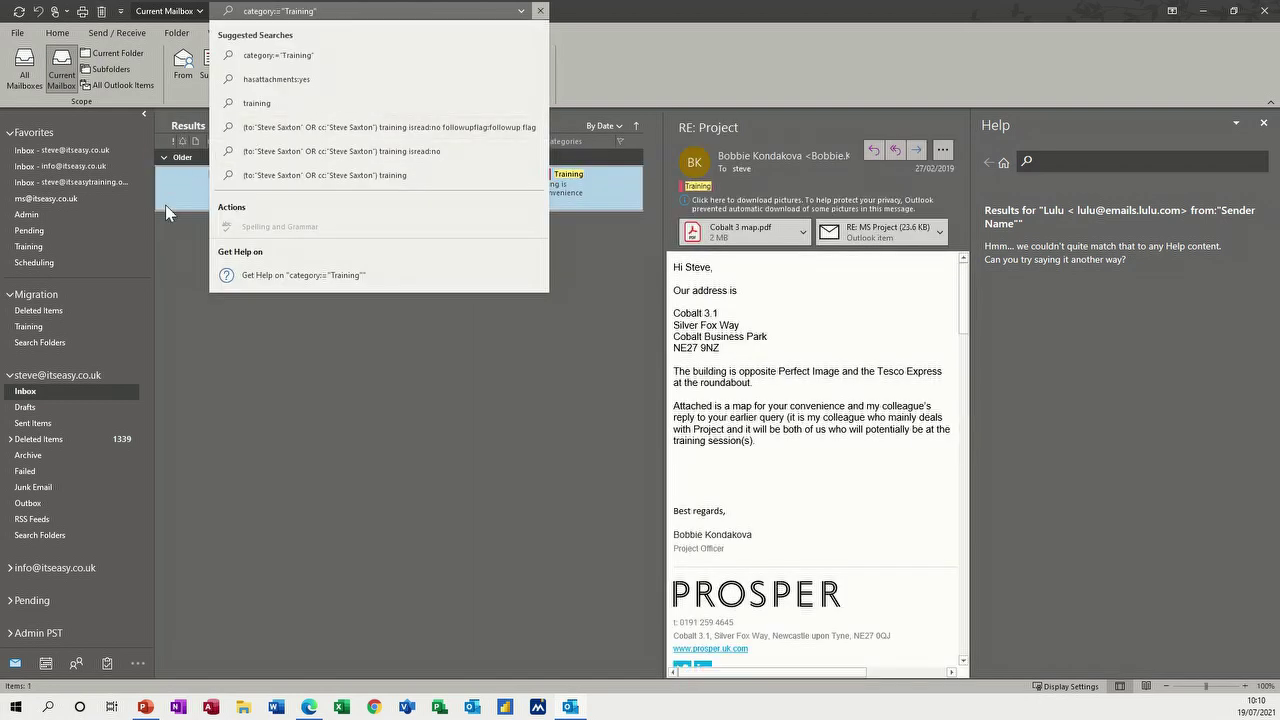
click(174, 278)
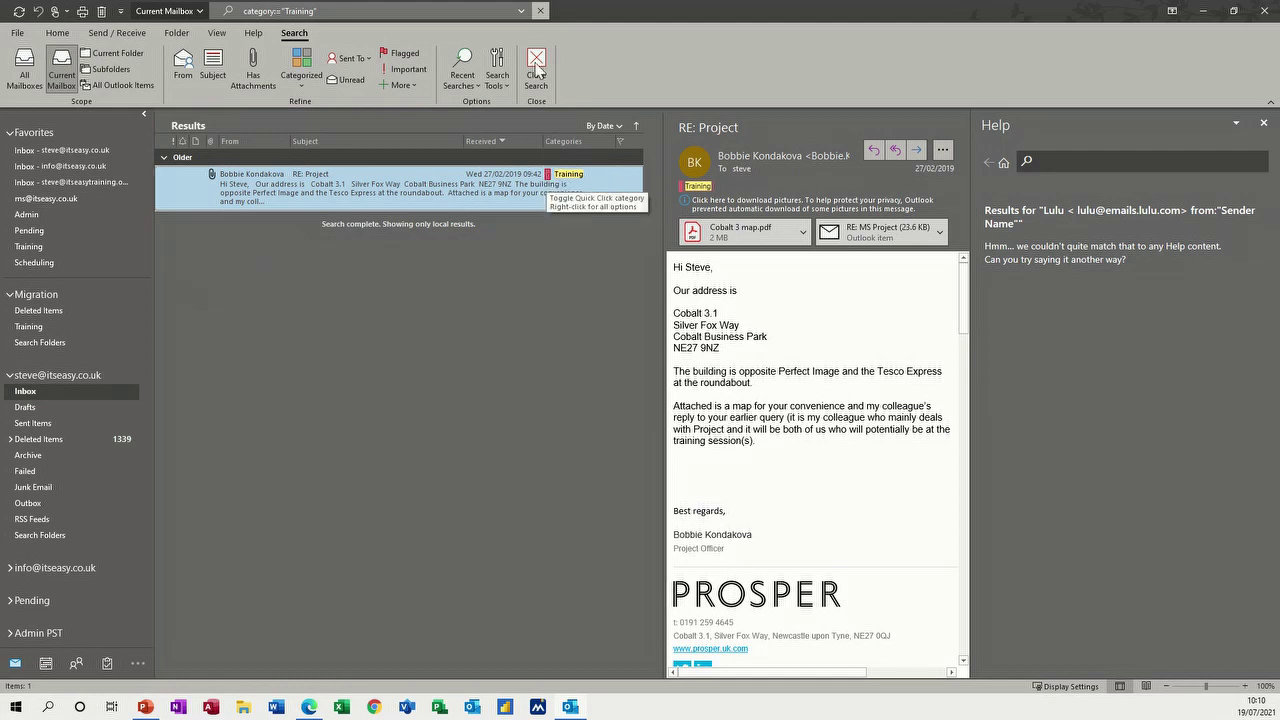
click(540, 11)
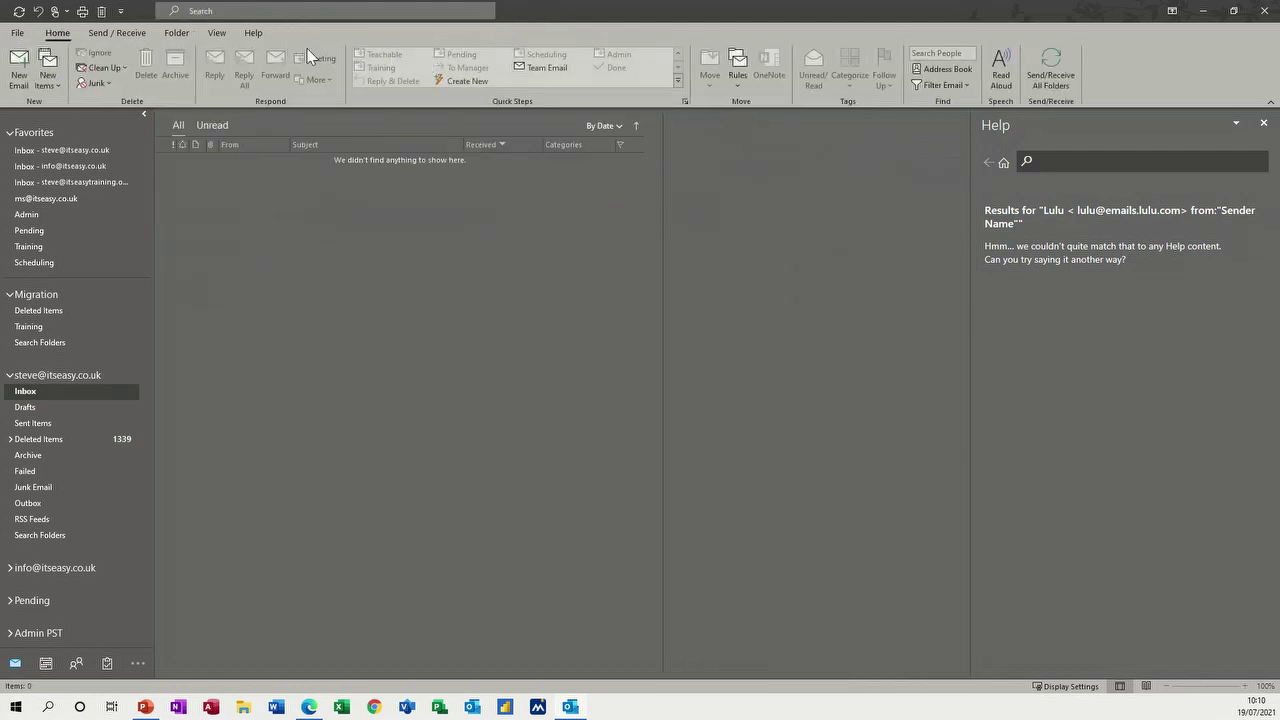
- Search the current mailbox for messages sent or copied directly to the account owner, and close the search
click(267, 12)
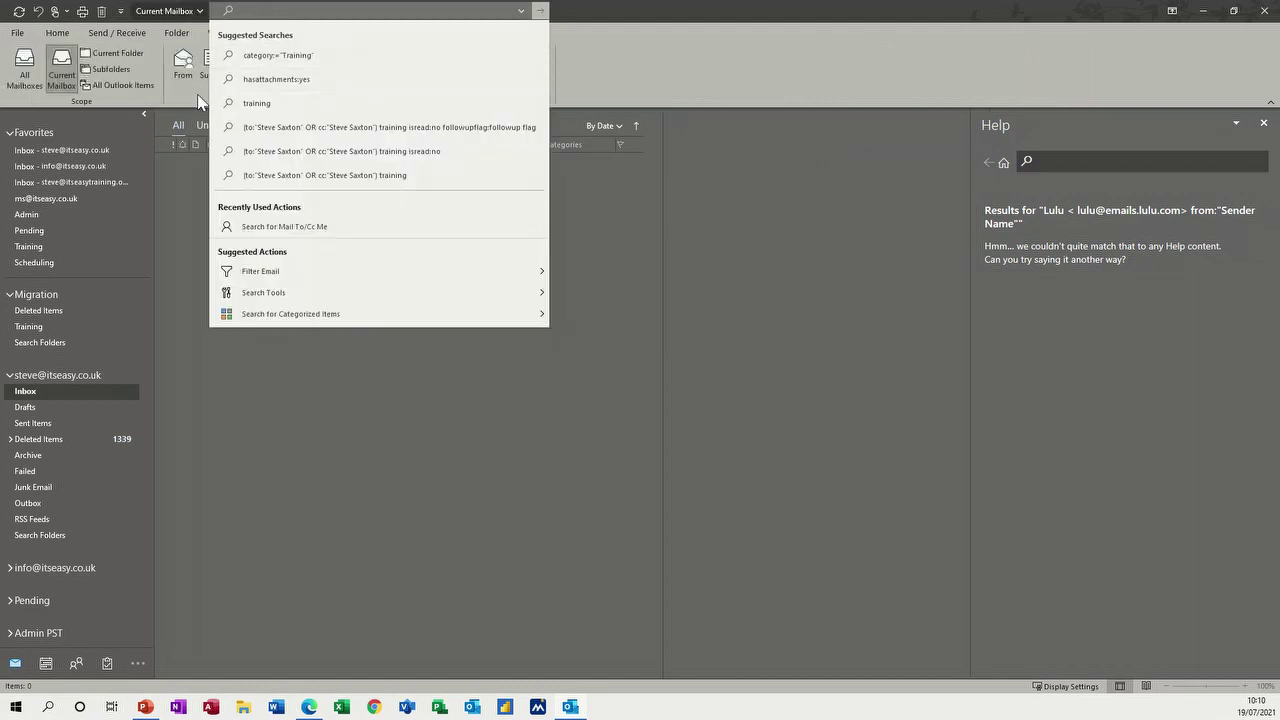
click(362, 64)
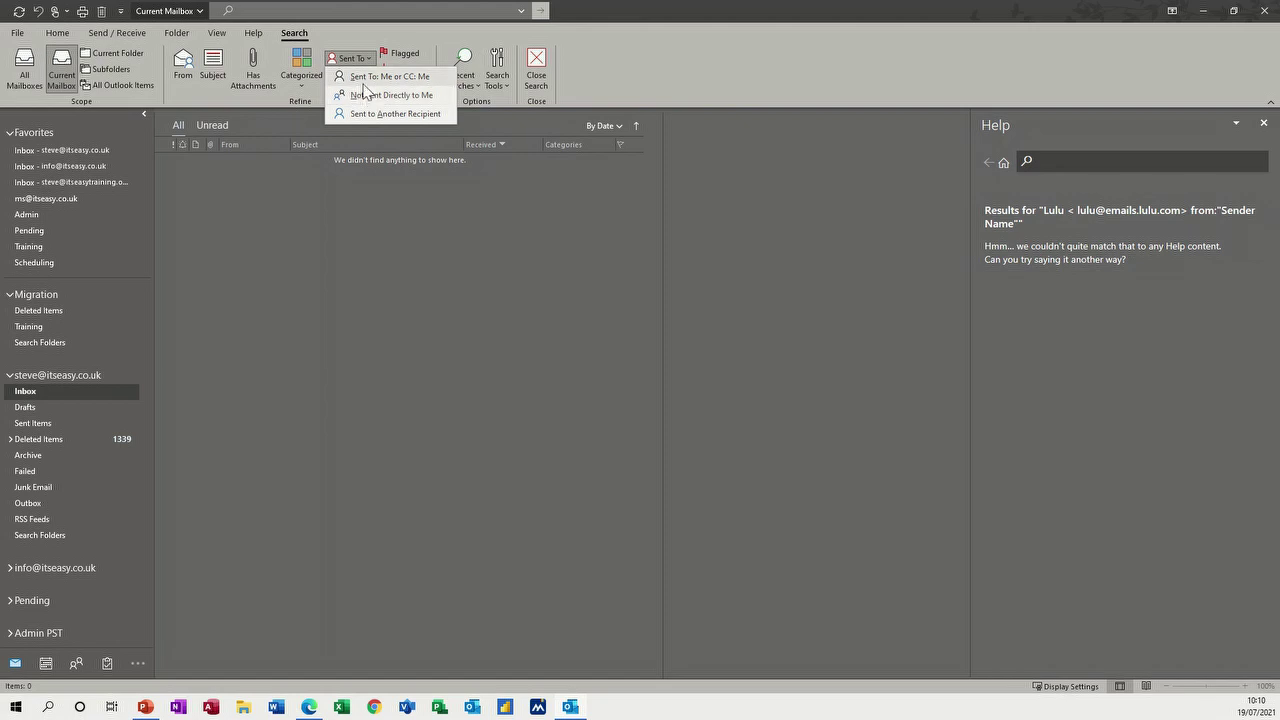
click(362, 78)
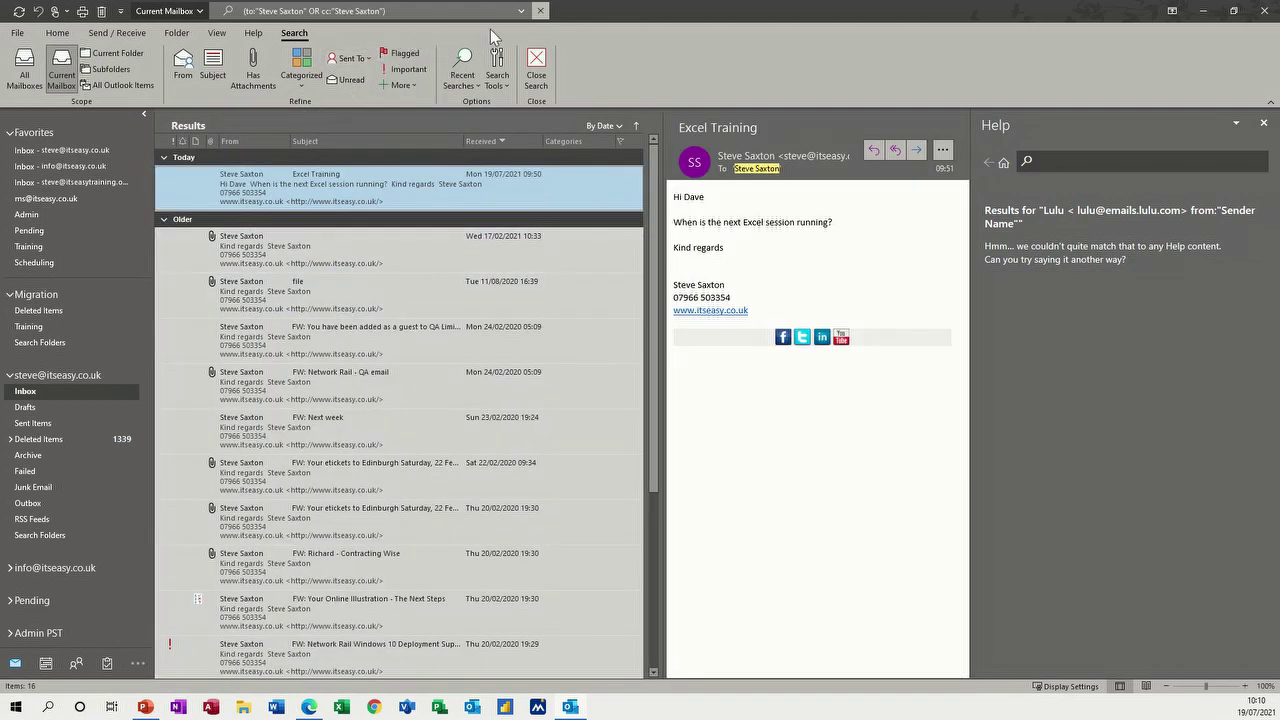
click(540, 11)
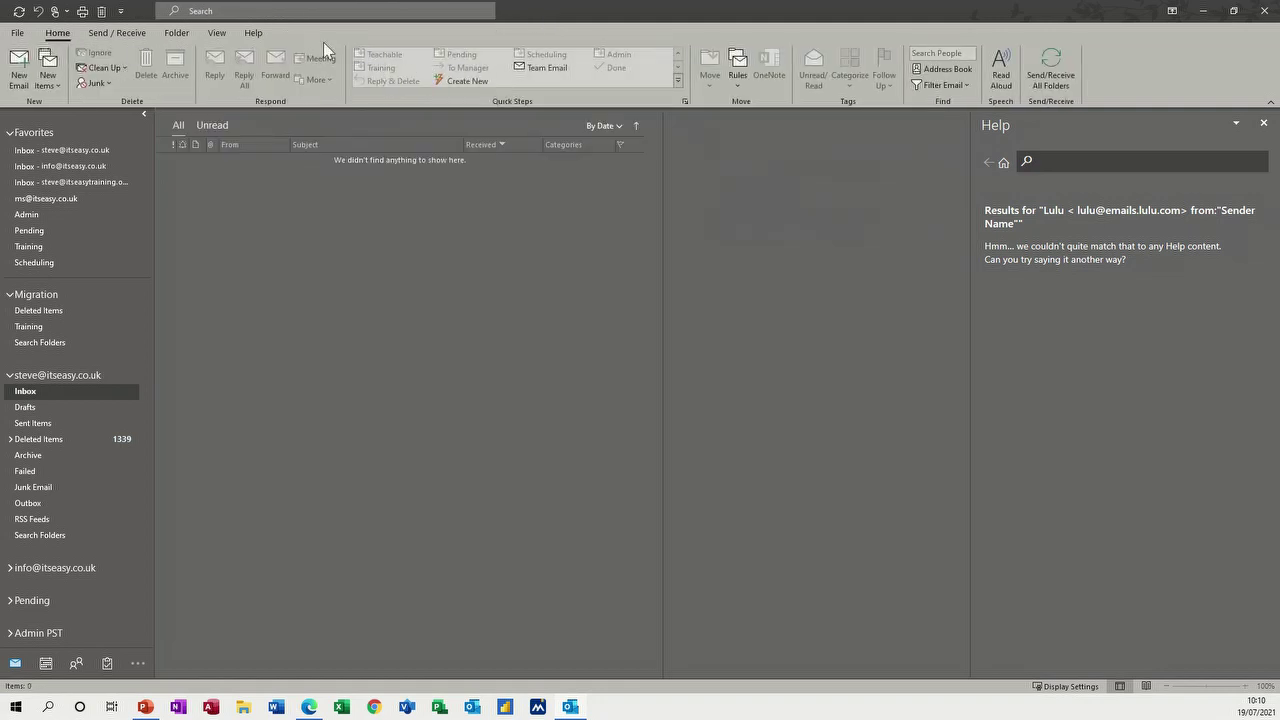
- Search the current mailbox for unread messages, add the flagged criterion, and remove the unread one
click(289, 14)
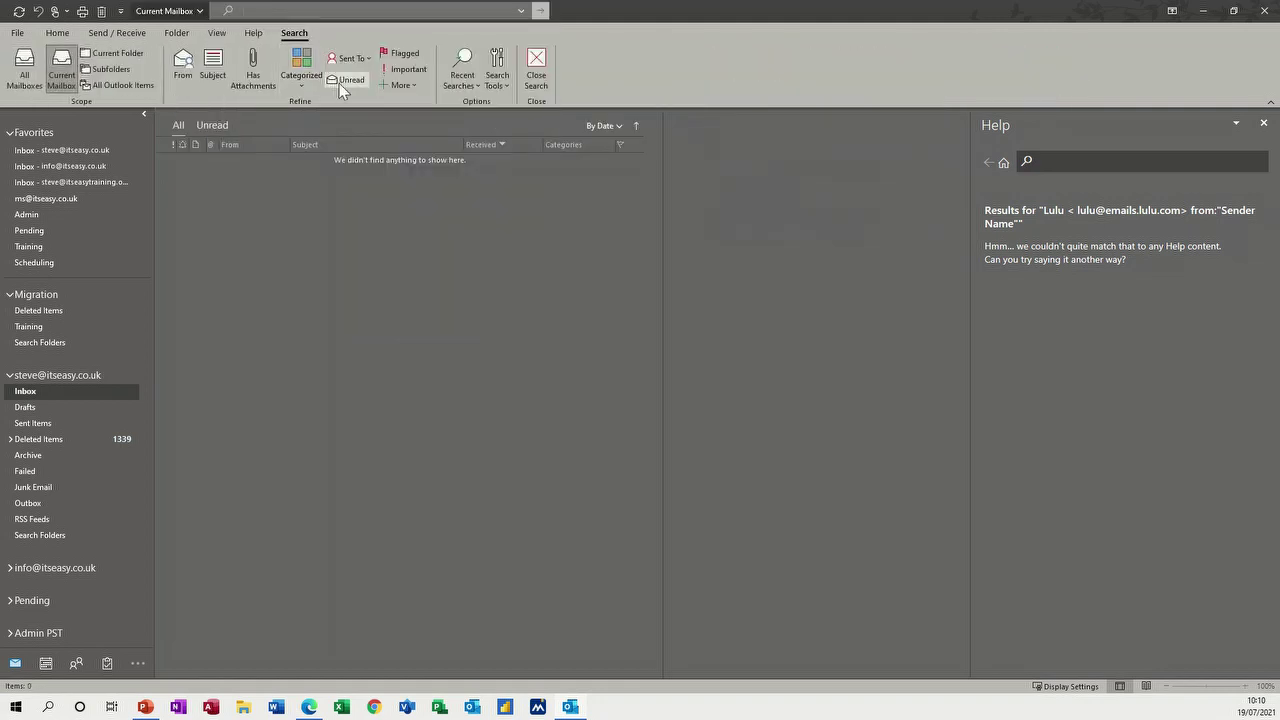
click(340, 81)
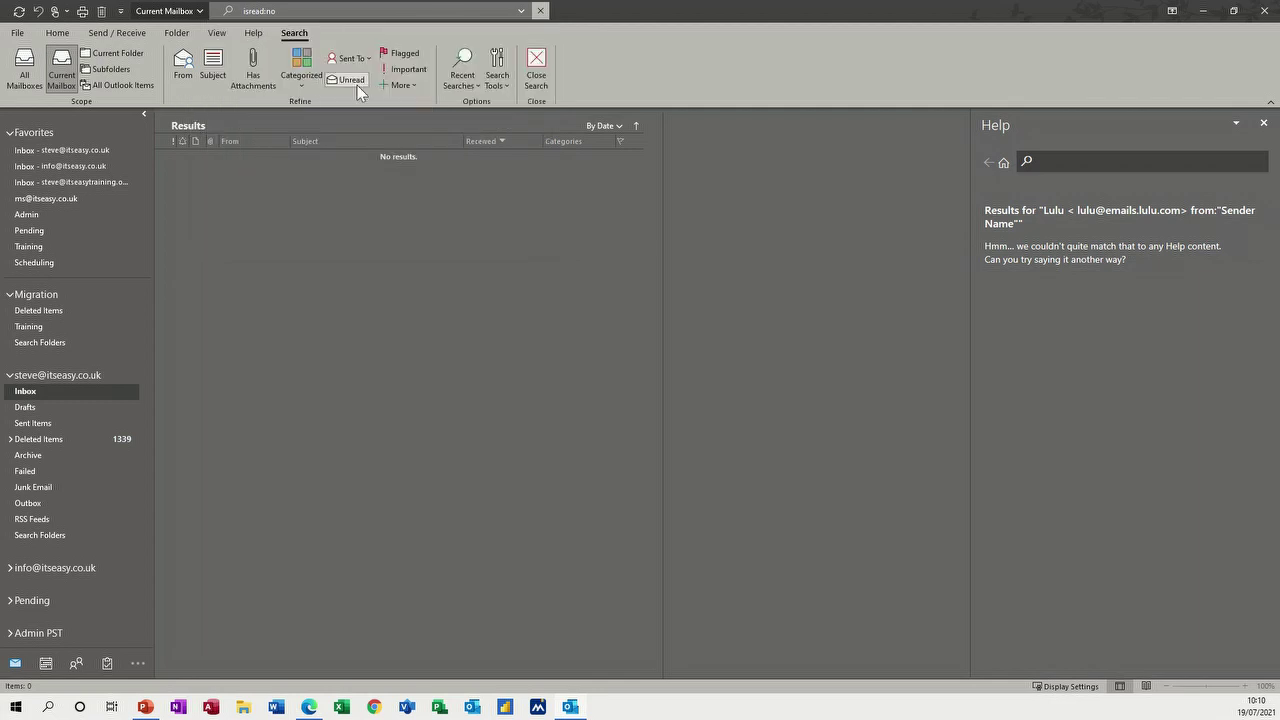
click(405, 58)
click(350, 81)
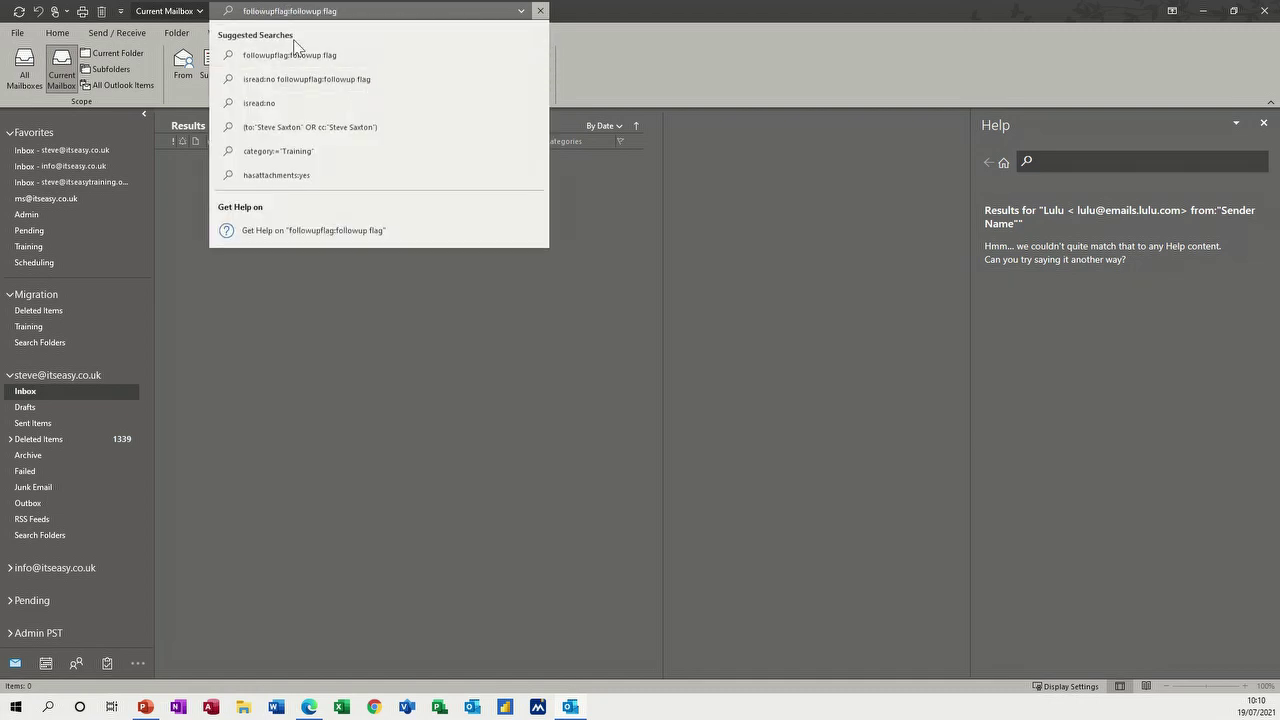
- Remove the flagged criterion from the current mailbox search
click(197, 97)
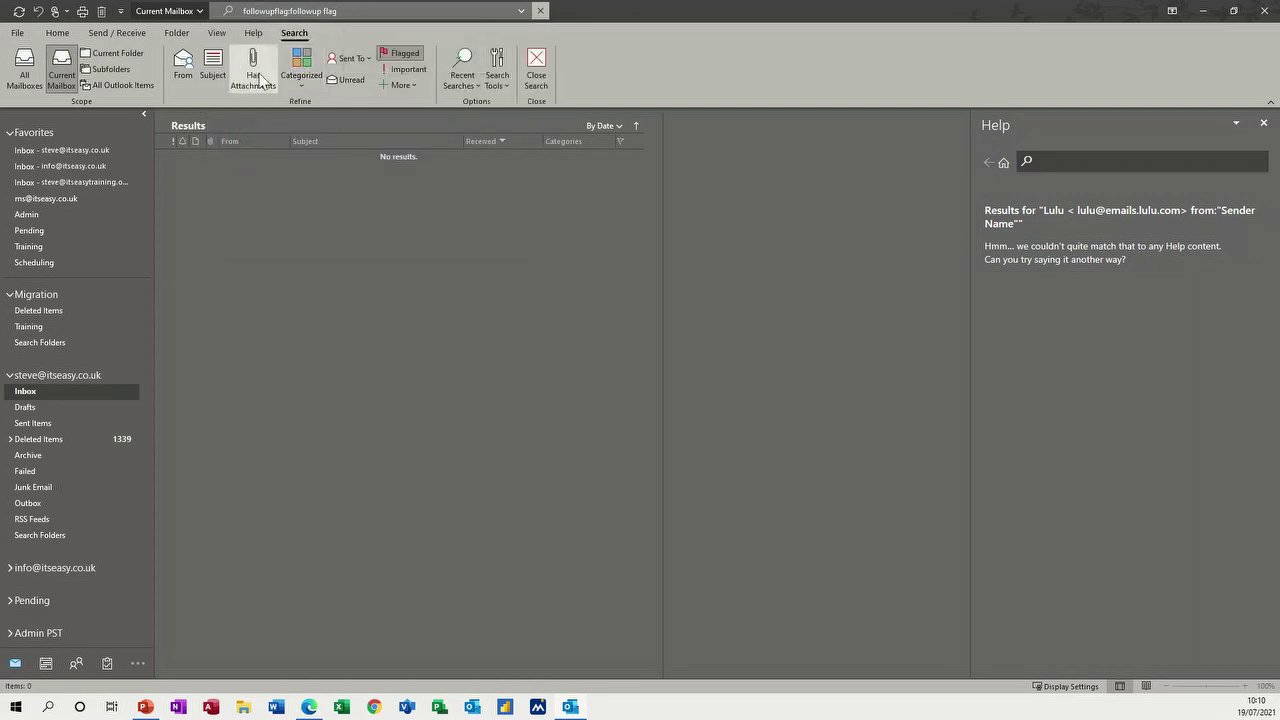
click(405, 56)
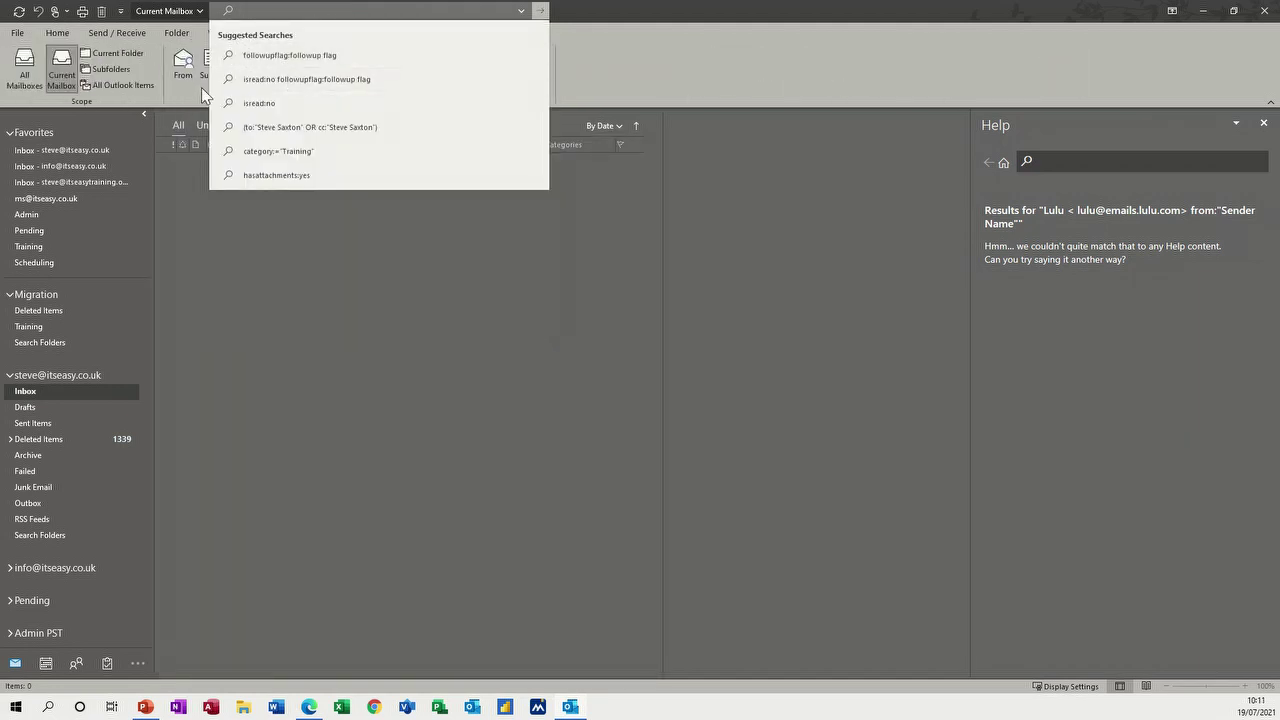
- Add a sender criterion to the search, look through the recent searches and search tools, and clear the criterion
click(183, 65)
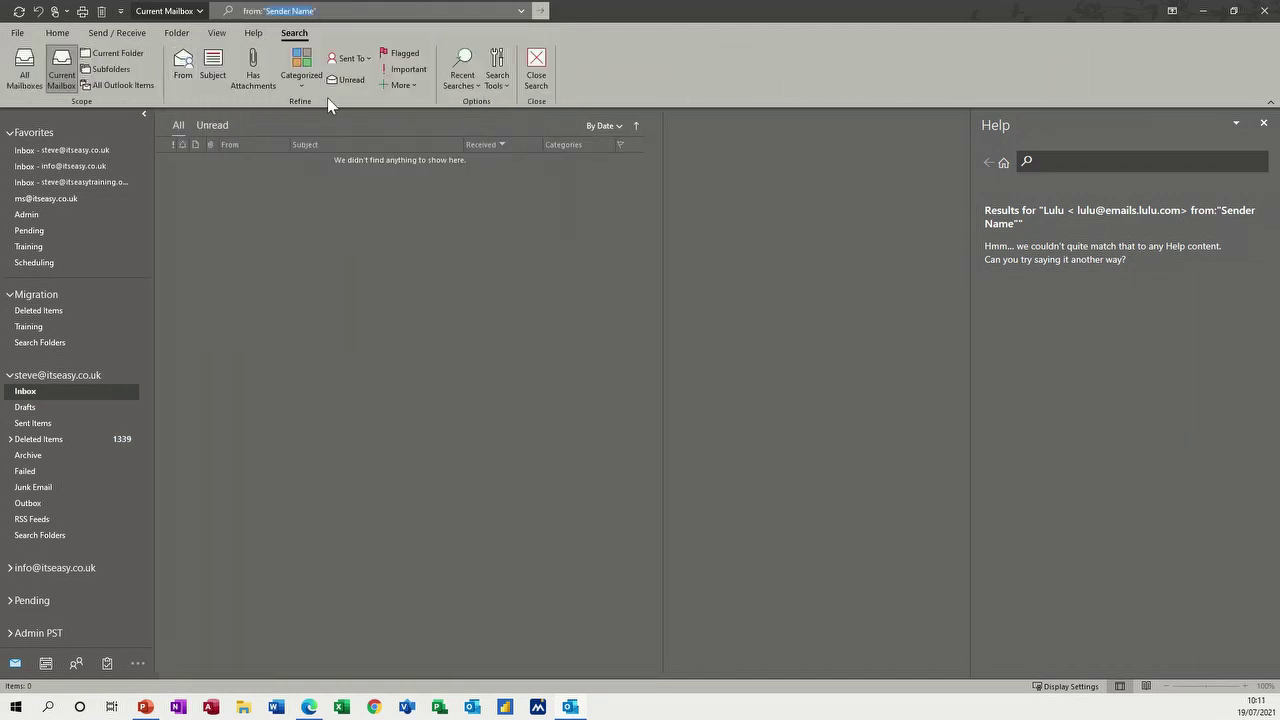
click(409, 88)
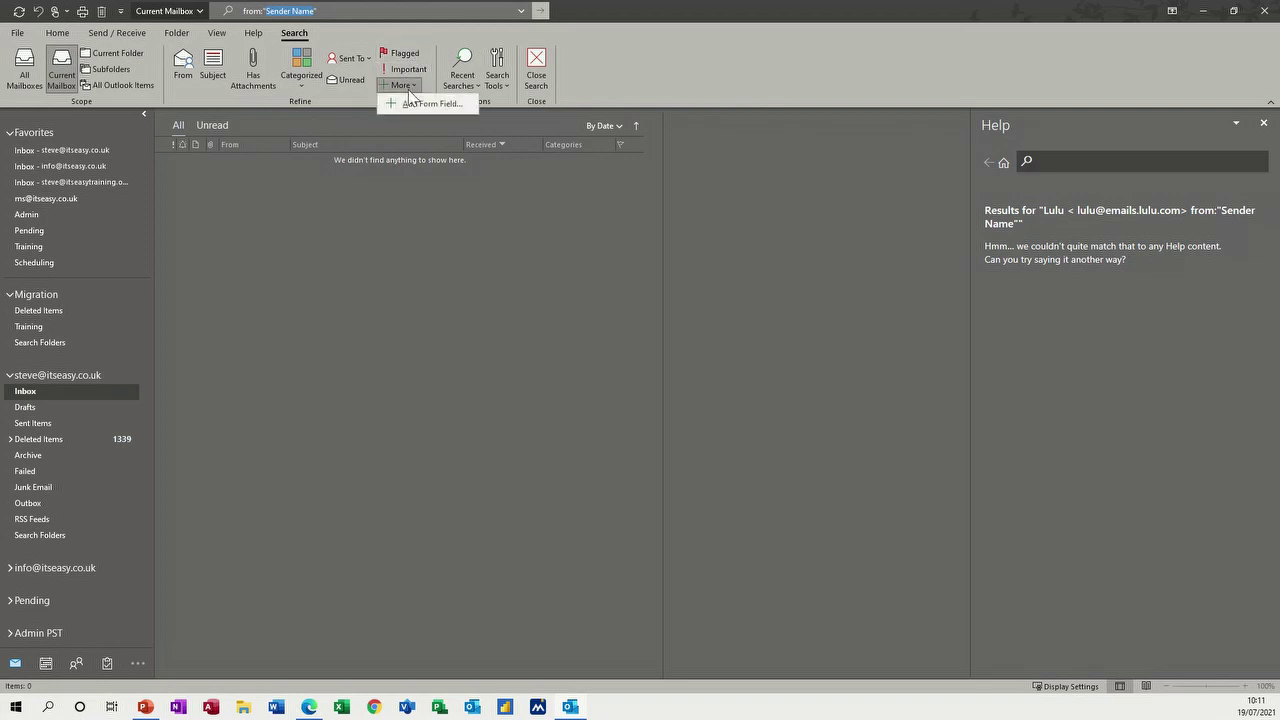
click(472, 88)
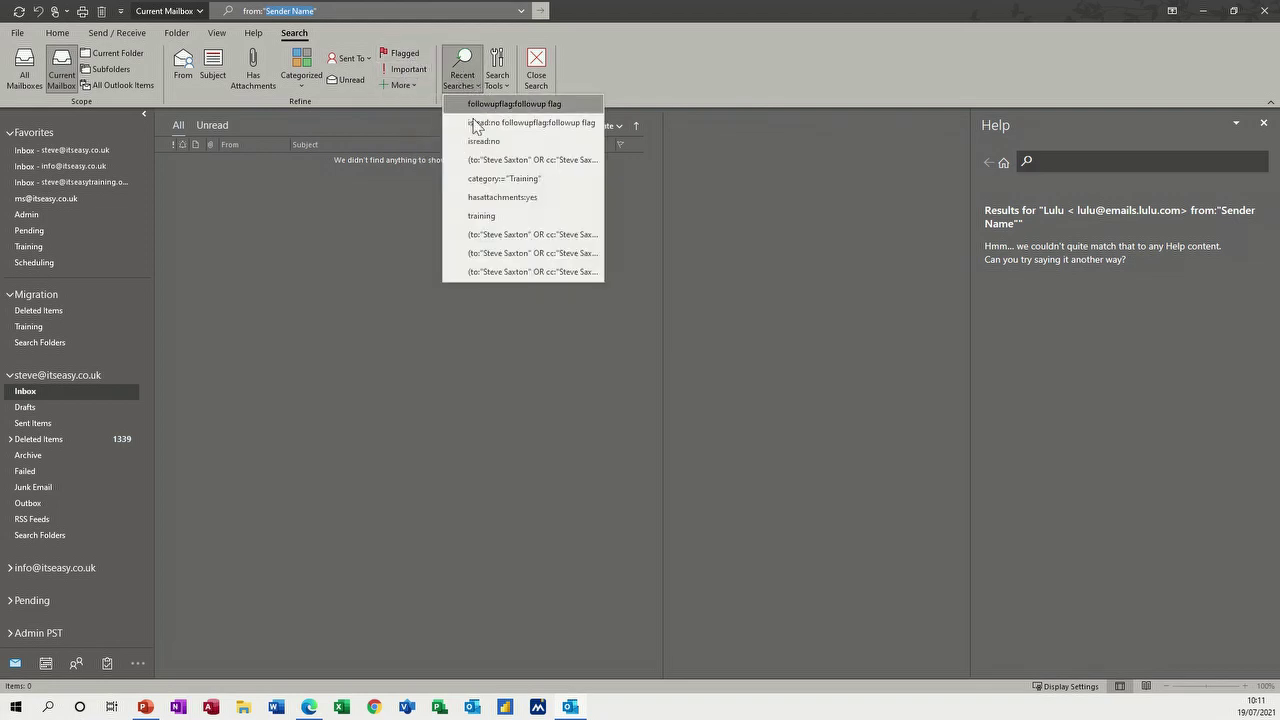
click(507, 88)
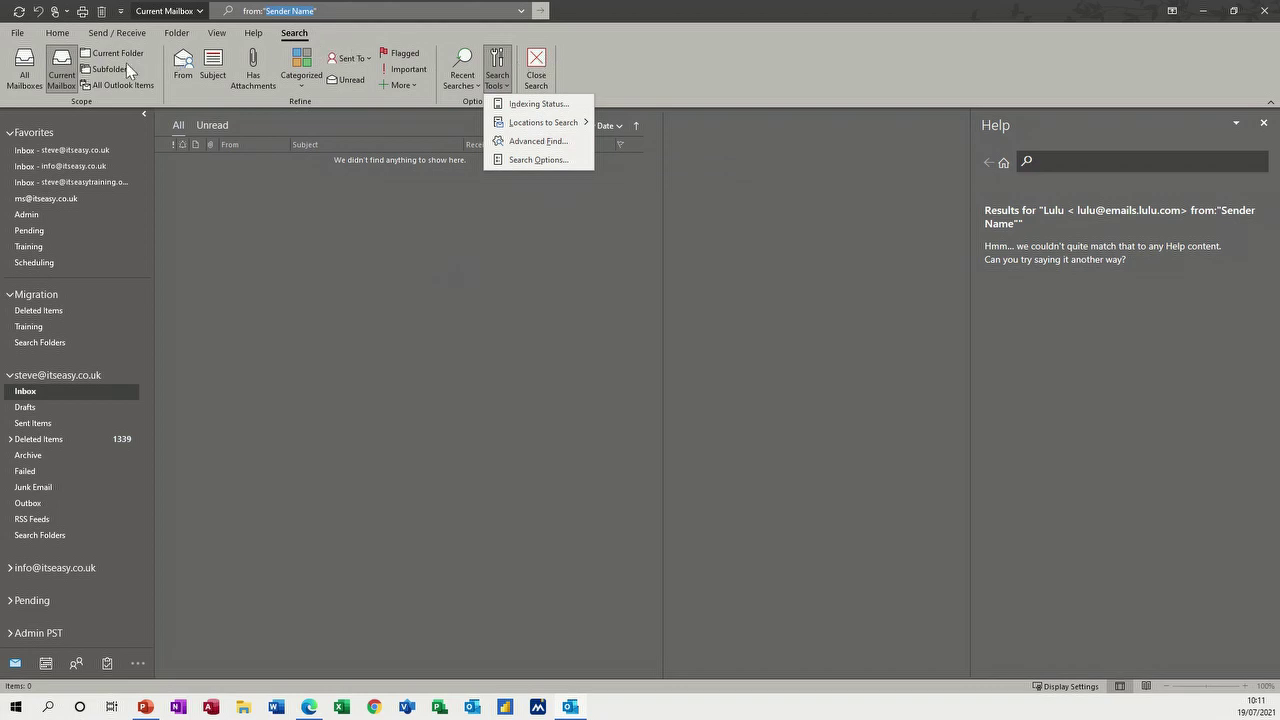
click(331, 12)
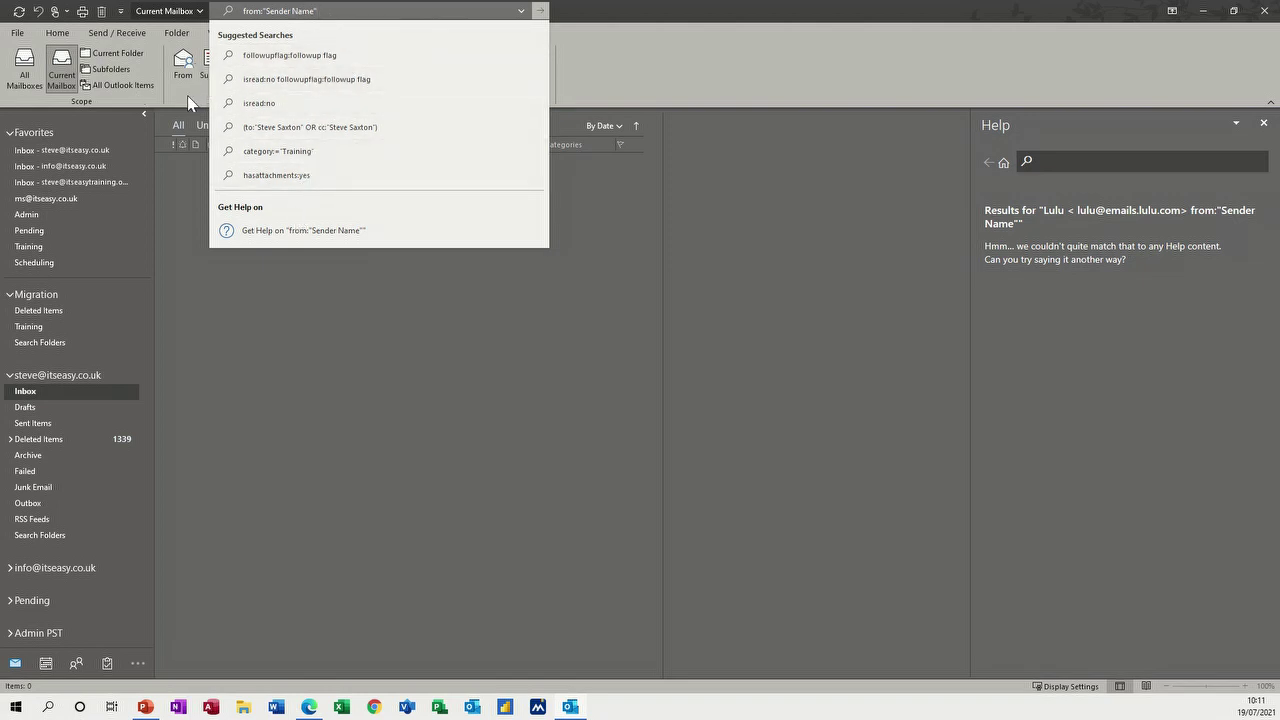
drag(322, 12, 233, 11)
key(BackSpace)
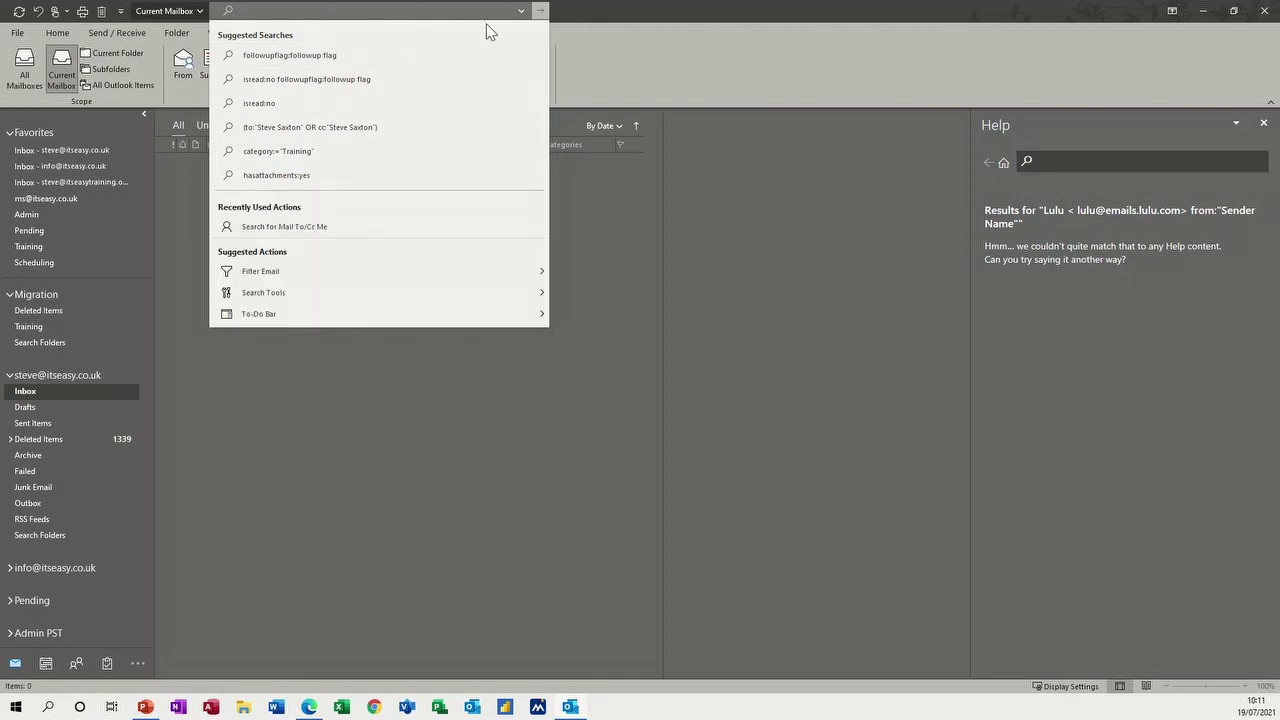
- Set the search scope to All Outlook Items in the detailed search fields
click(522, 11)
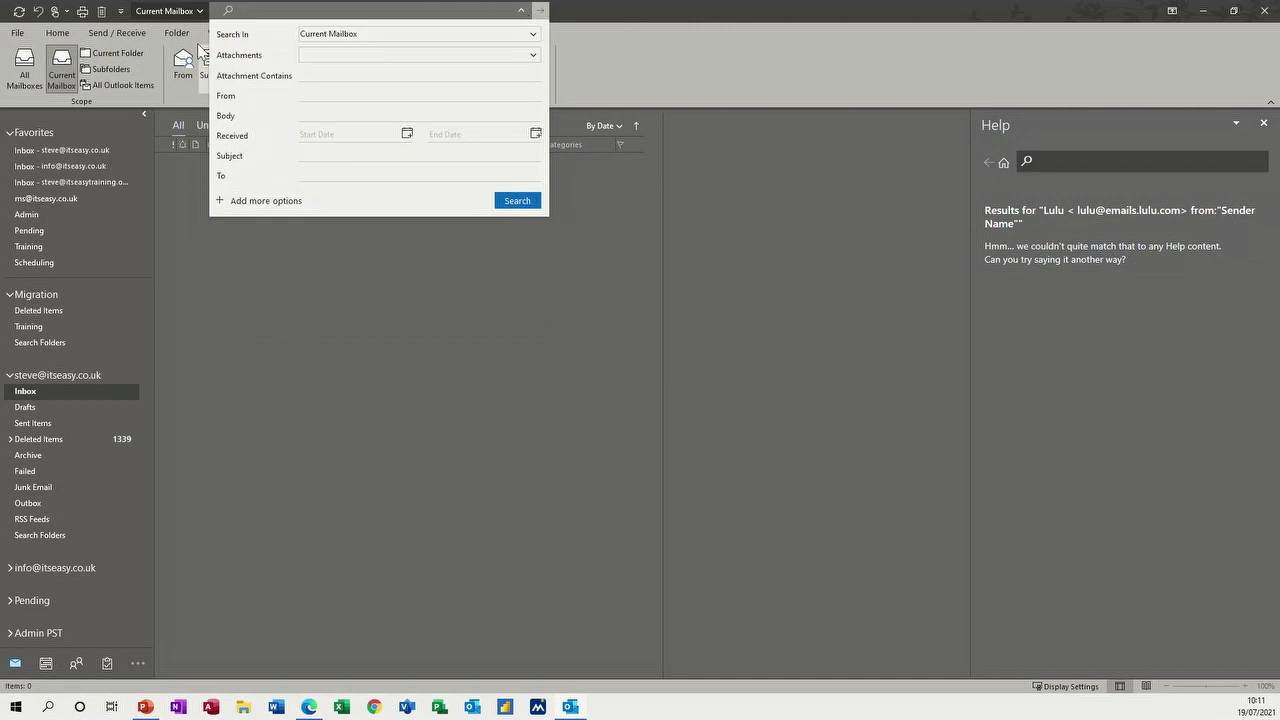
click(531, 34)
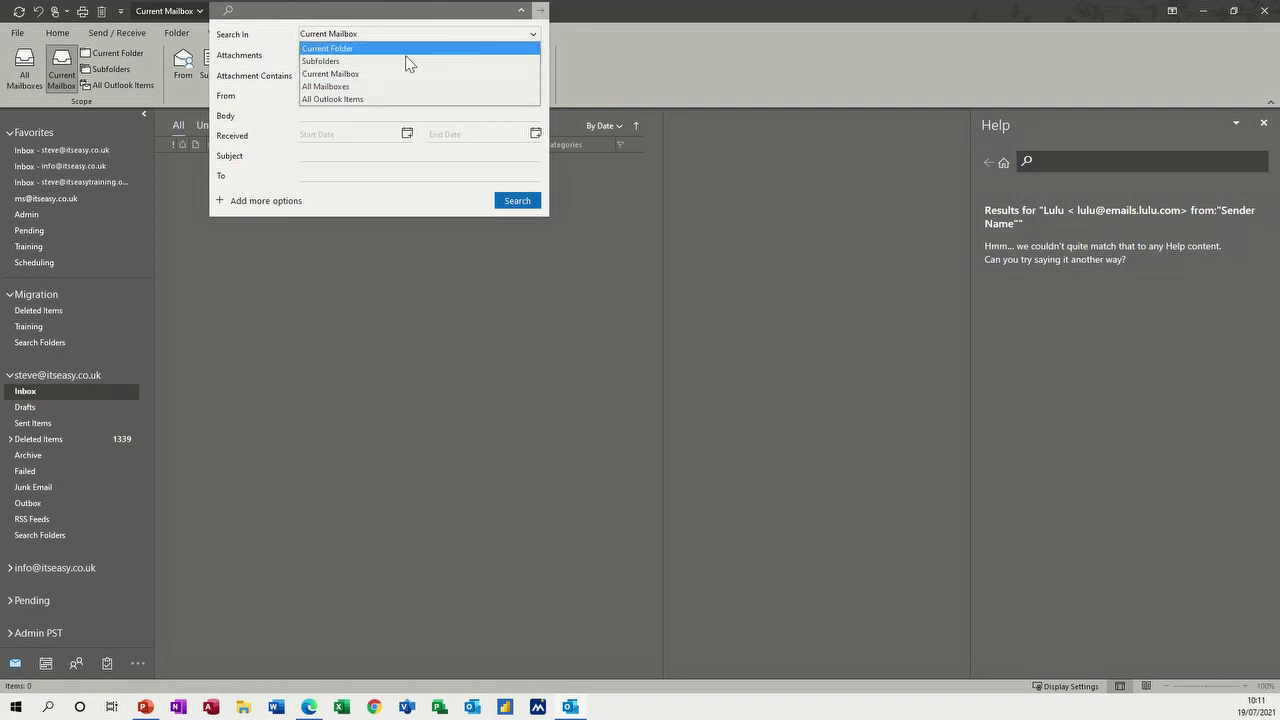
click(345, 100)
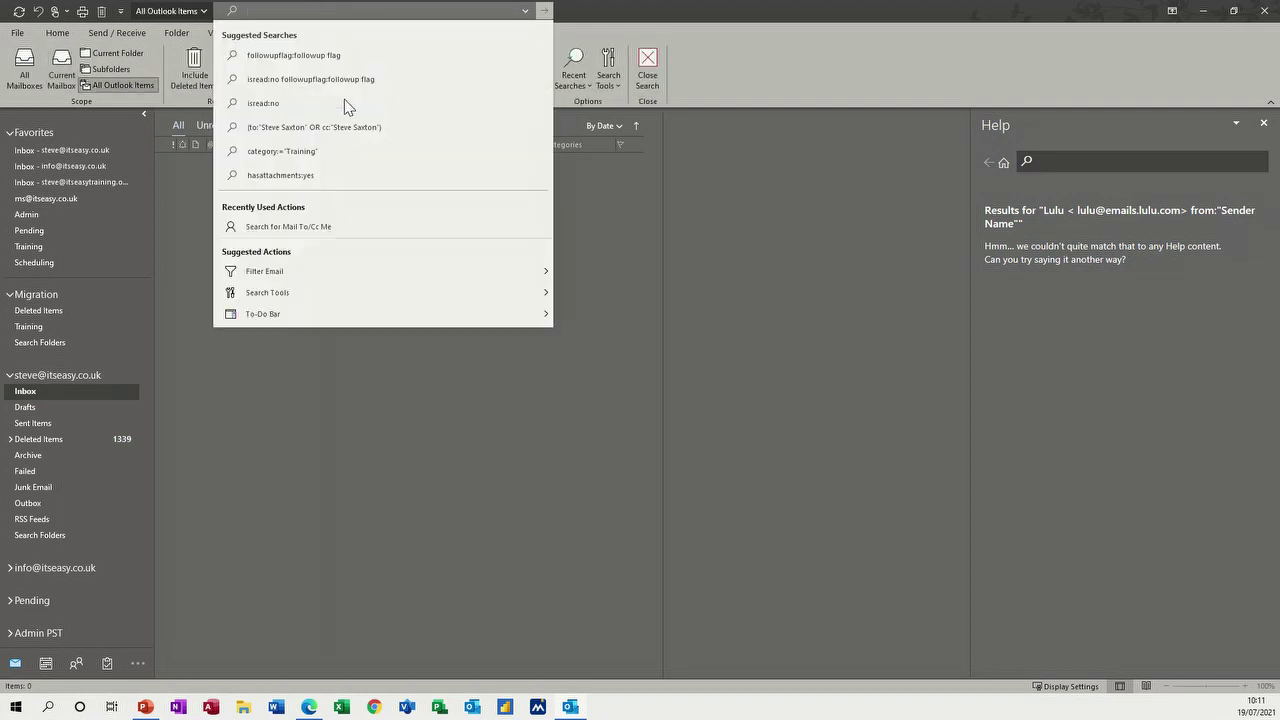
click(182, 95)
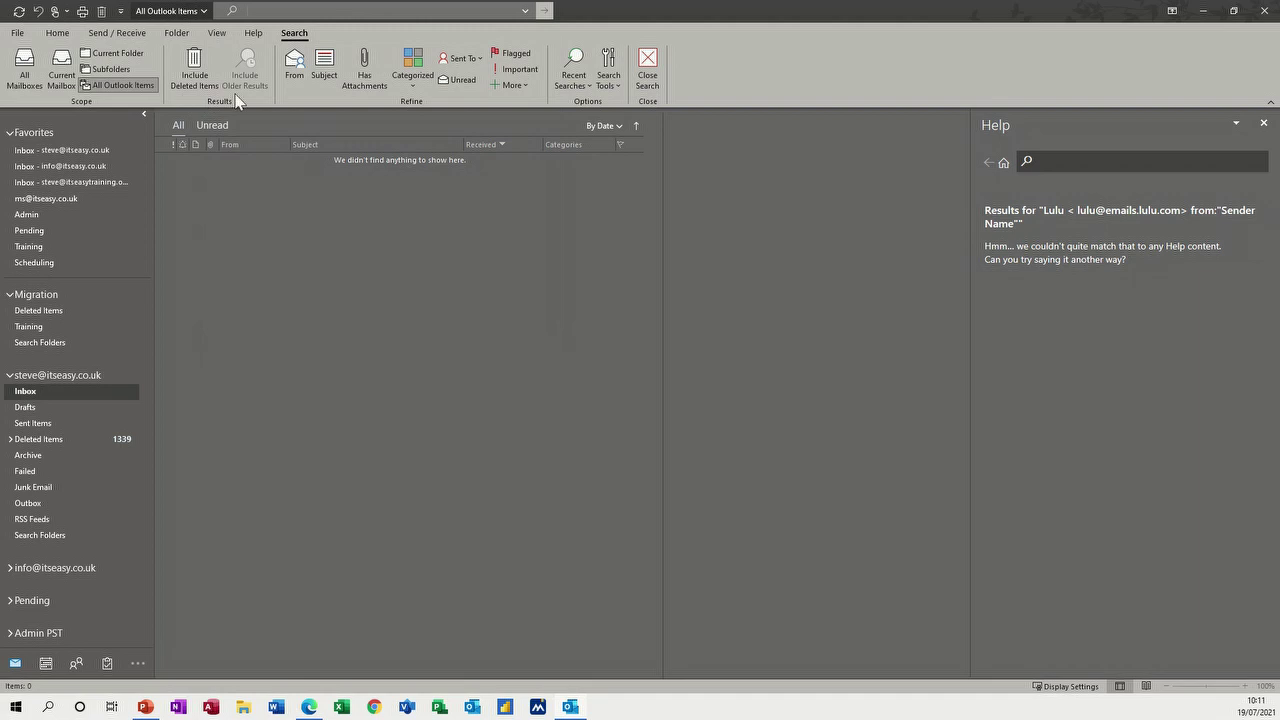
- In the detailed search fields, set Attachments to Yes and Attachment Contains to "training"
click(525, 11)
click(386, 57)
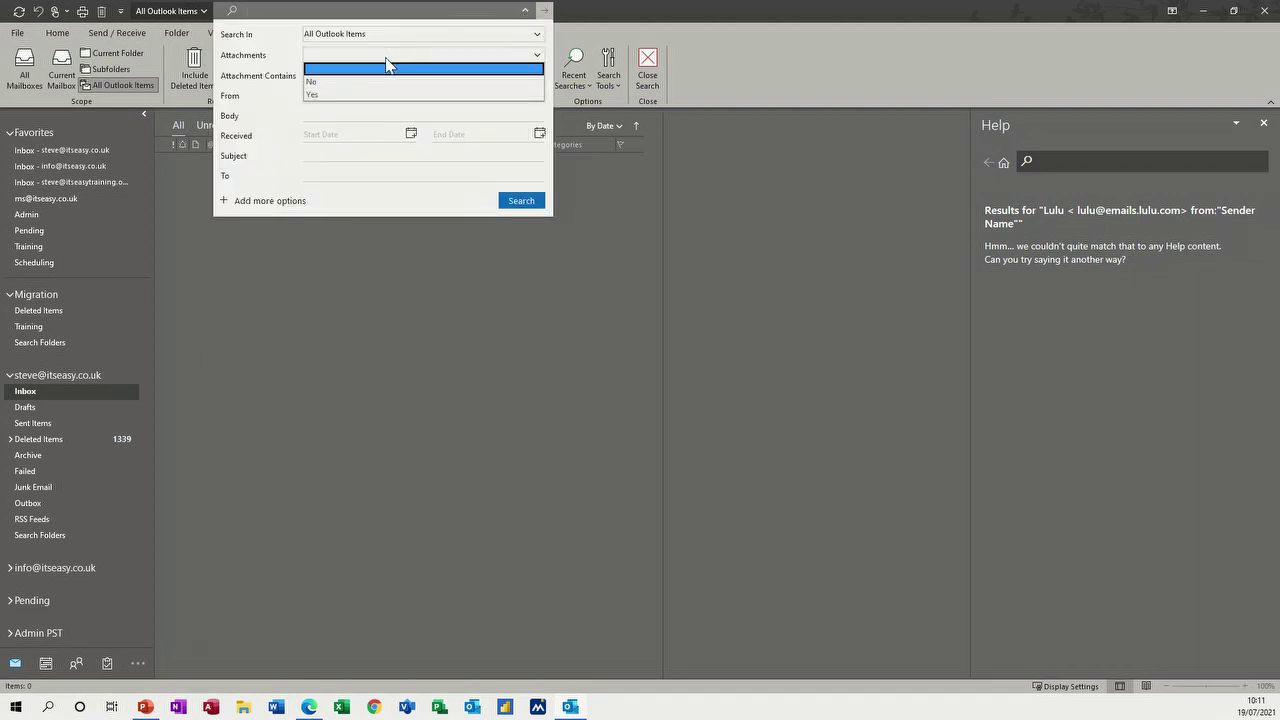
click(357, 94)
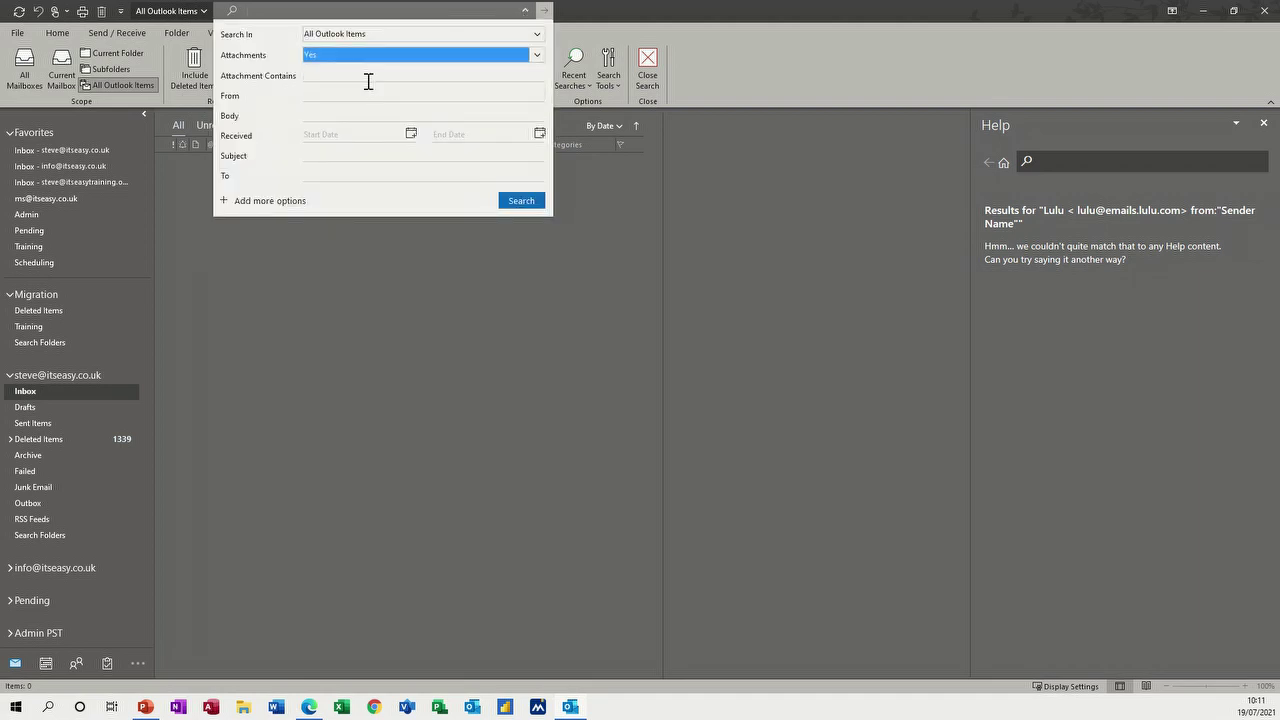
click(312, 75)
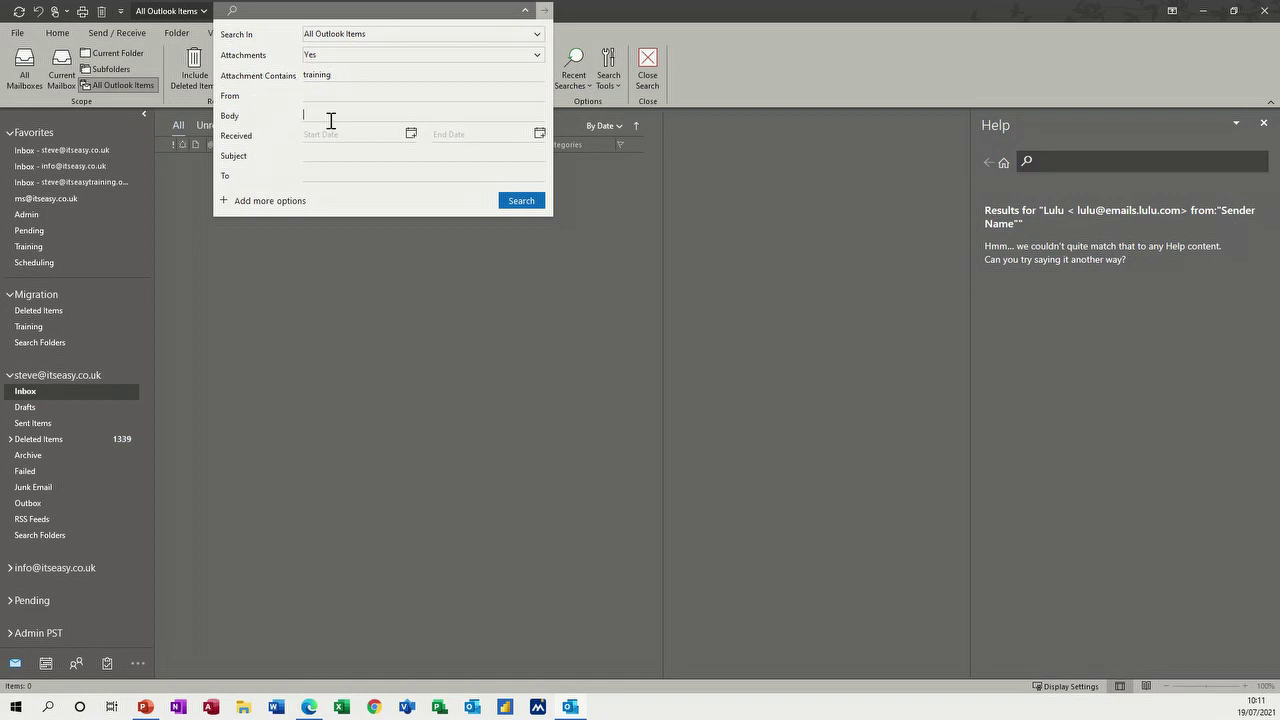
key(Tab)
- Set the received start date to 16/07/2021 and the subject to "training", and run the search
click(401, 135)
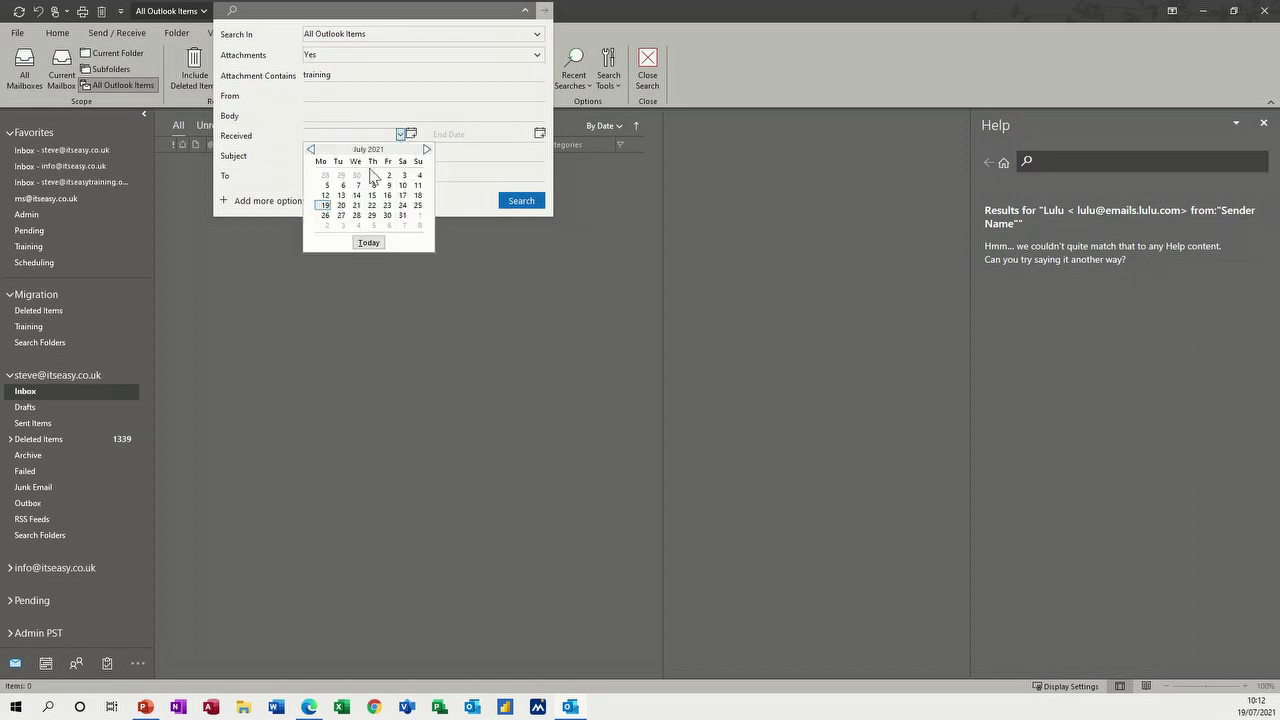
key(Escape)
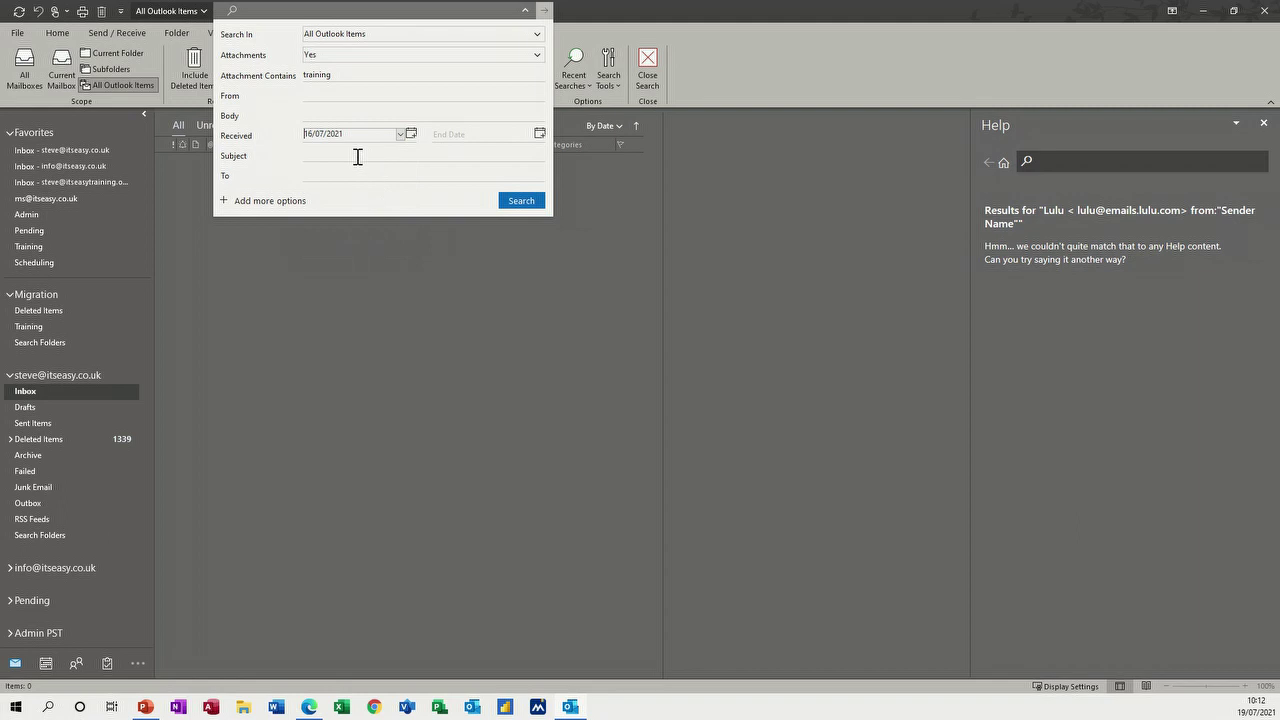
click(315, 157)
click(521, 203)
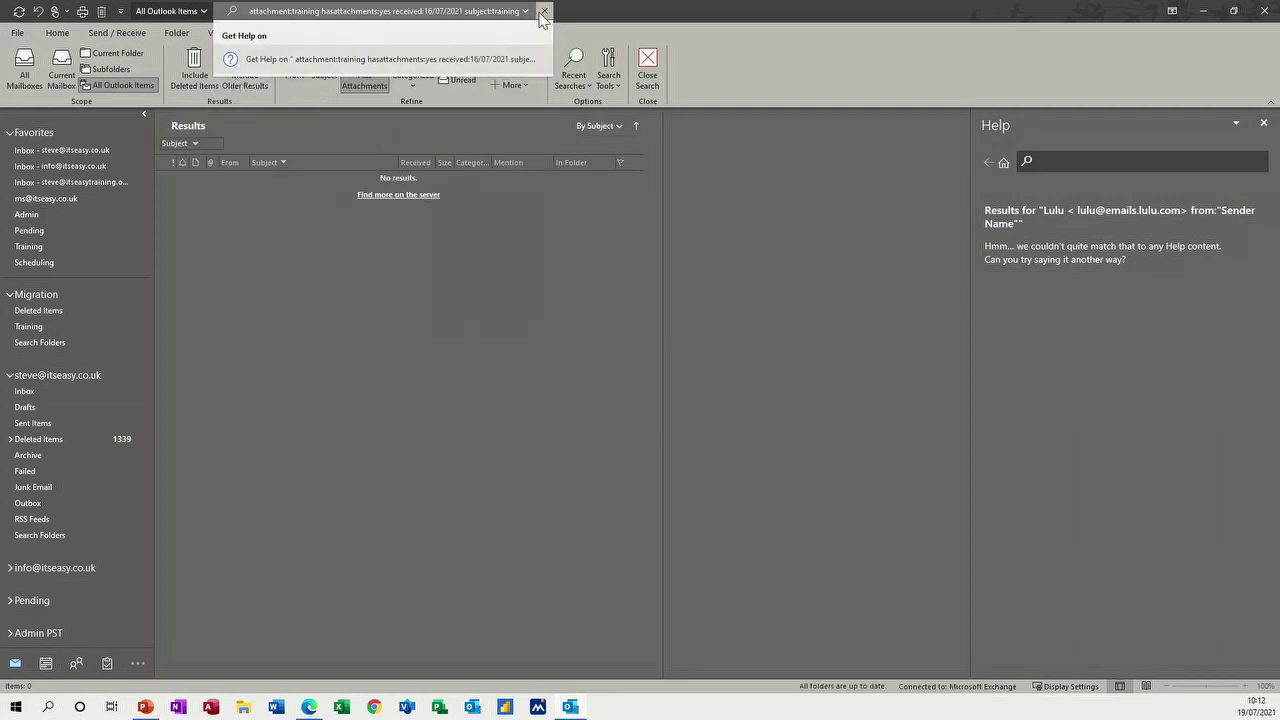
- Search all Outlook items received on 19/07/2021 with "training" in the subject
click(525, 11)
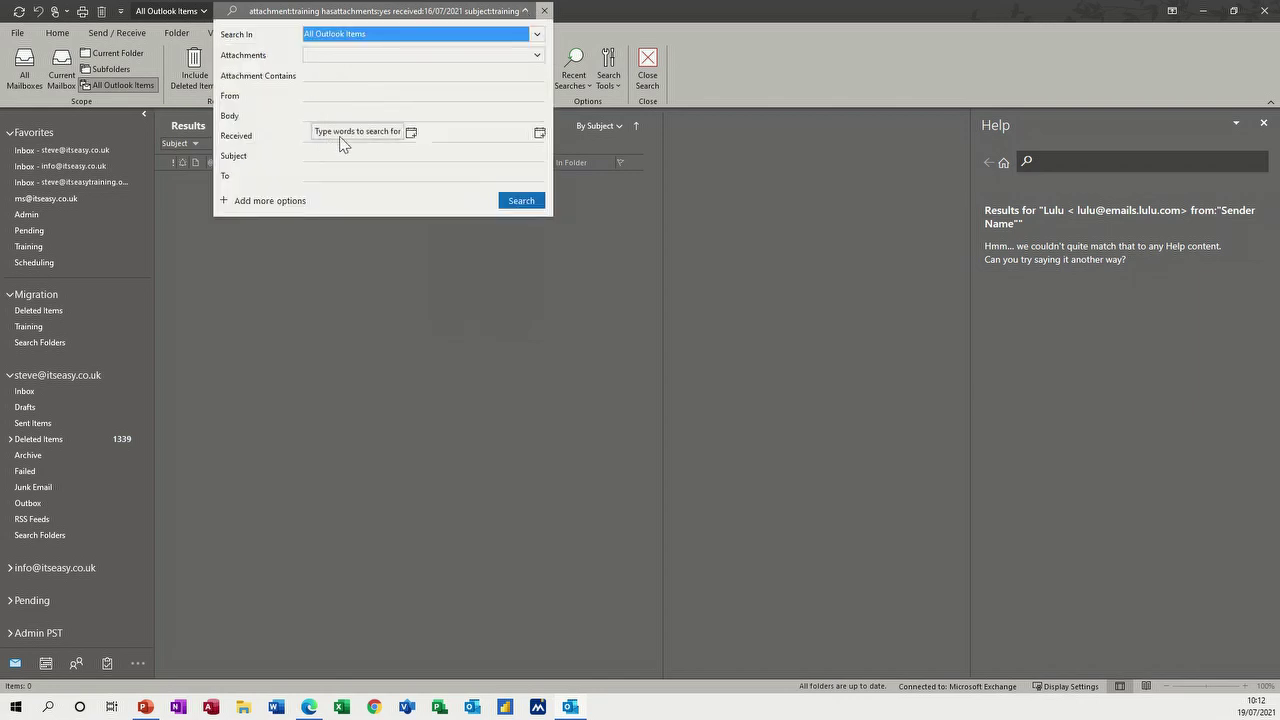
click(411, 134)
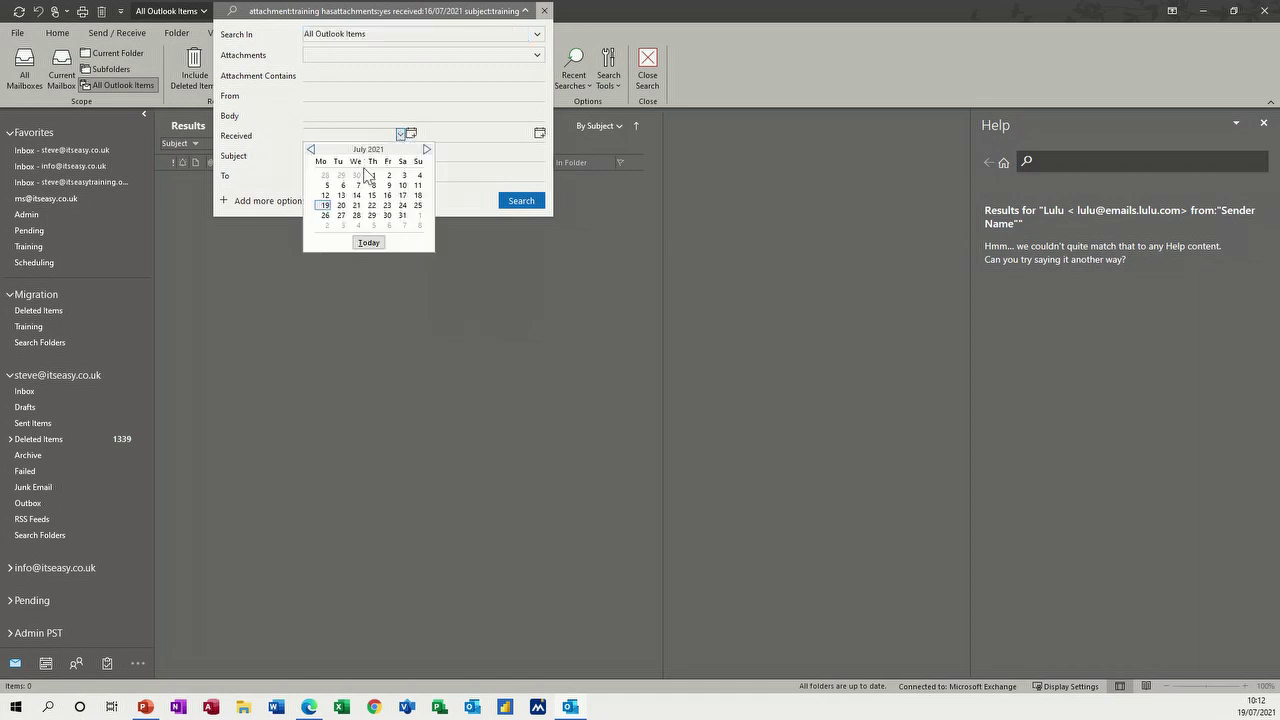
click(326, 205)
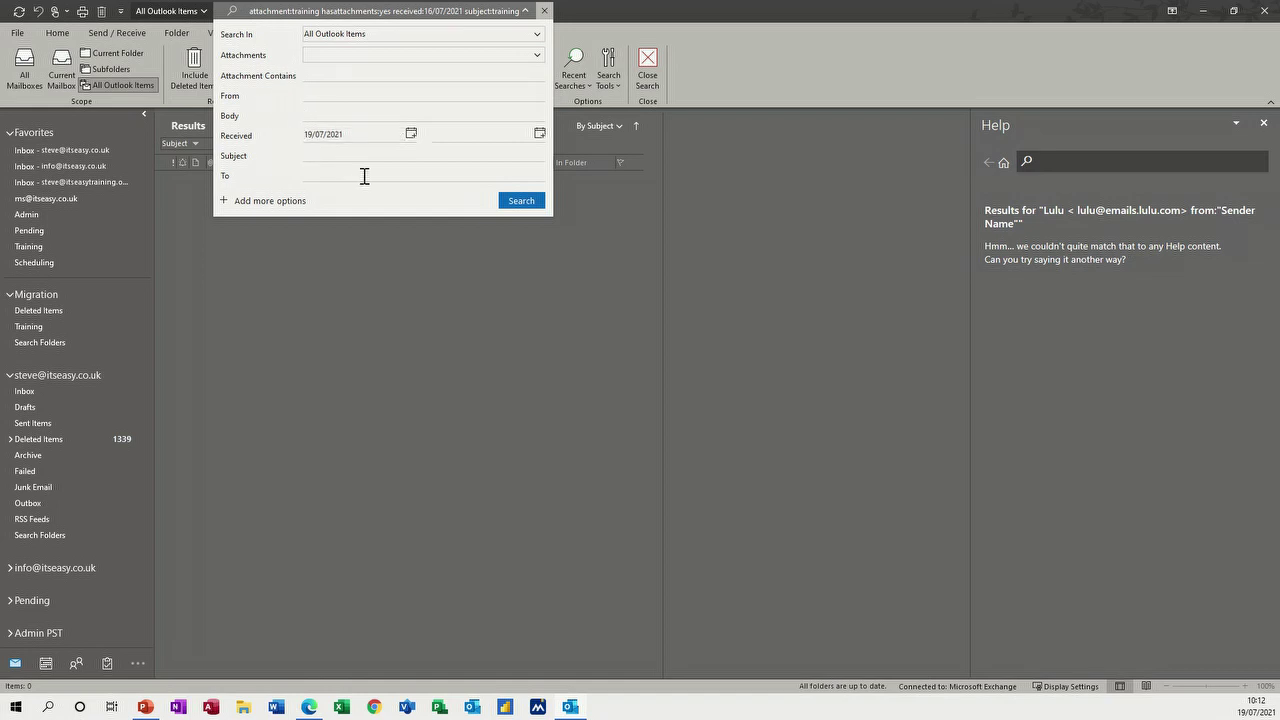
text(training)
click(520, 202)
- Preview the Excel Training message and the Access Training calendar item in the results, and close the search
click(340, 178)
click(300, 204)
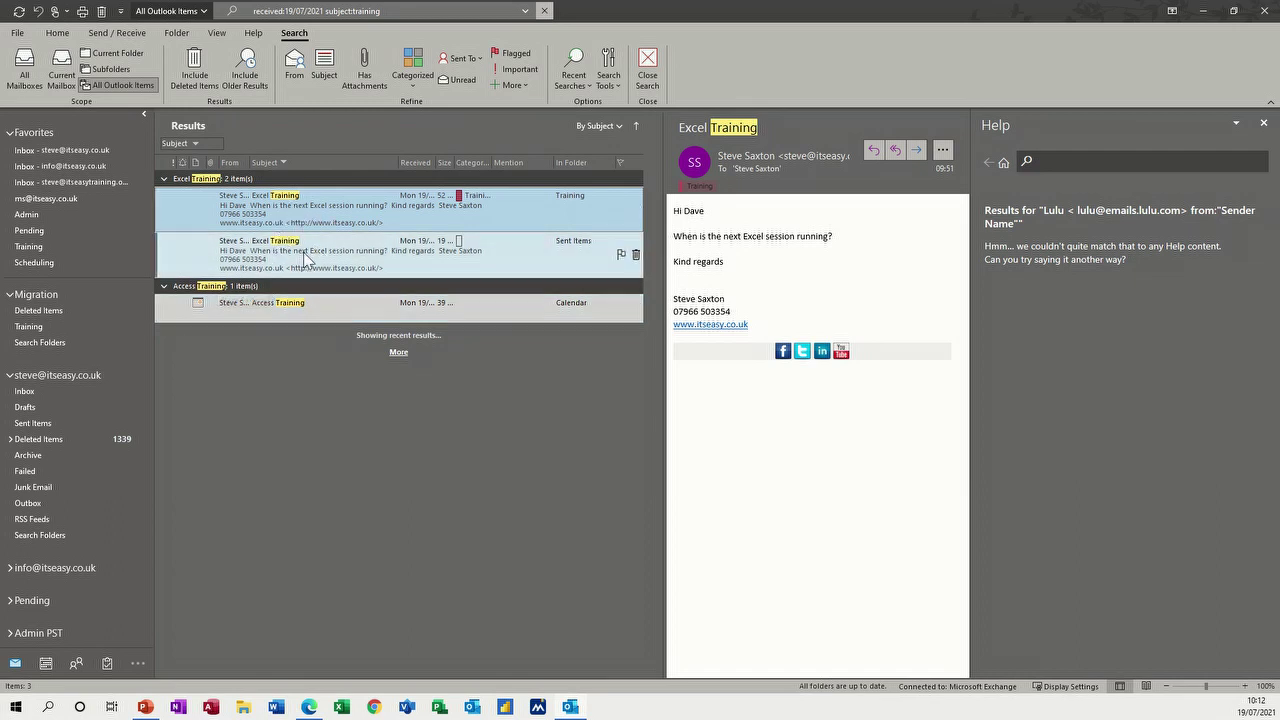
click(286, 292)
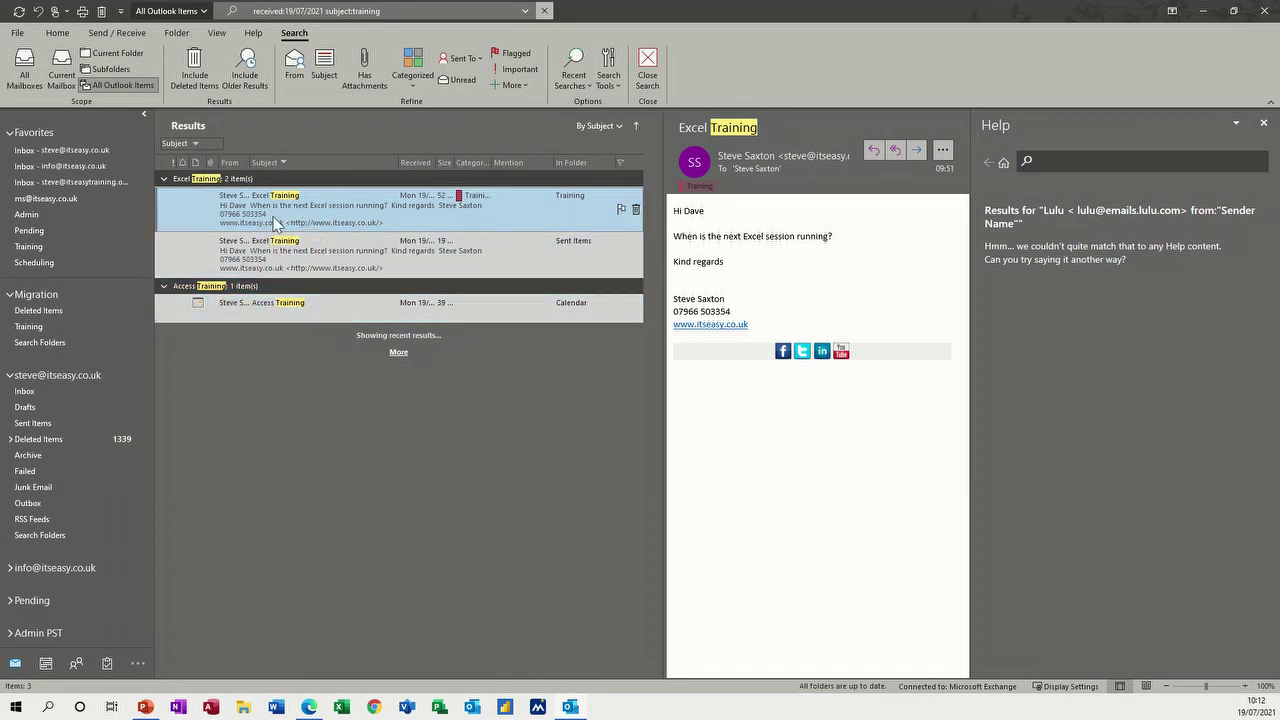
click(273, 309)
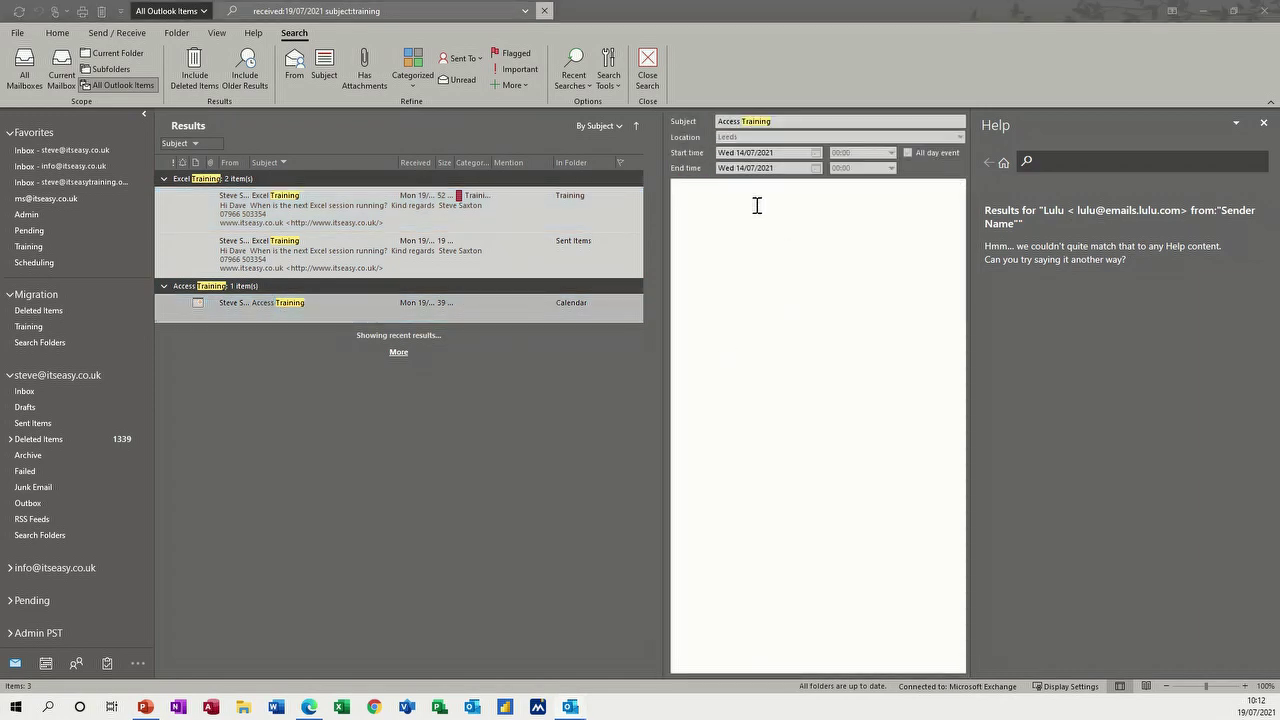
click(584, 199)
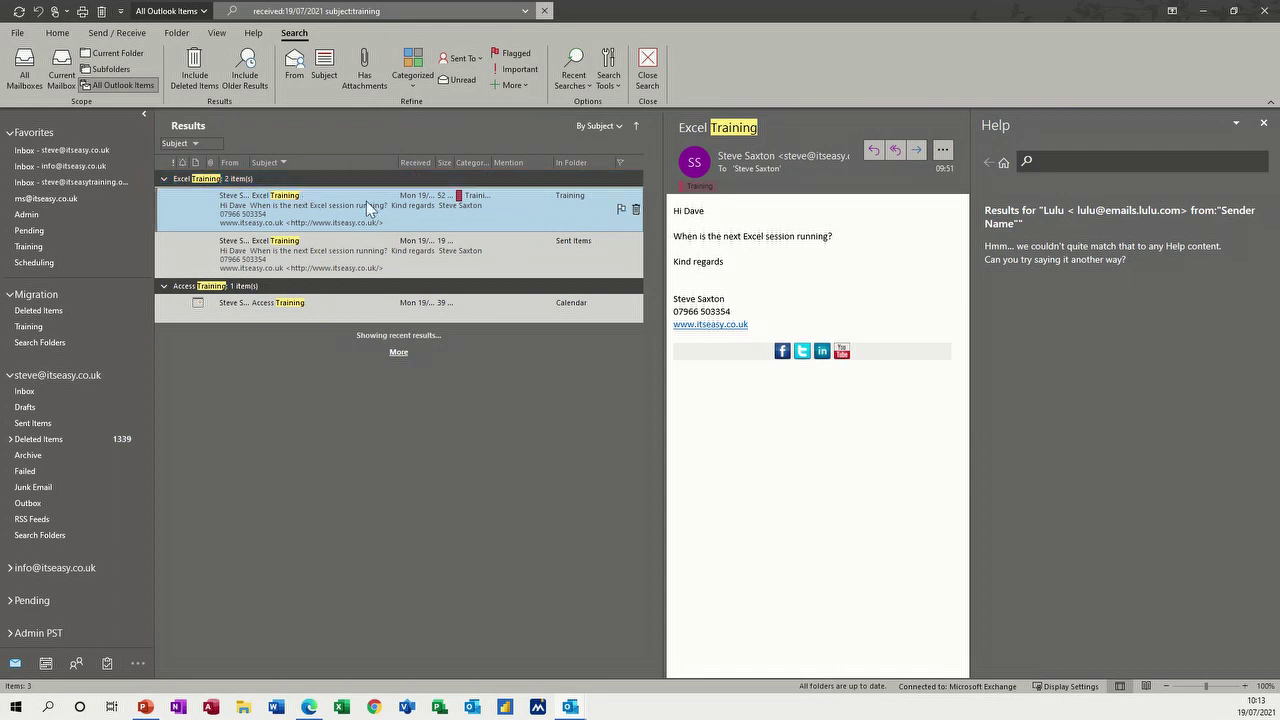
click(545, 11)
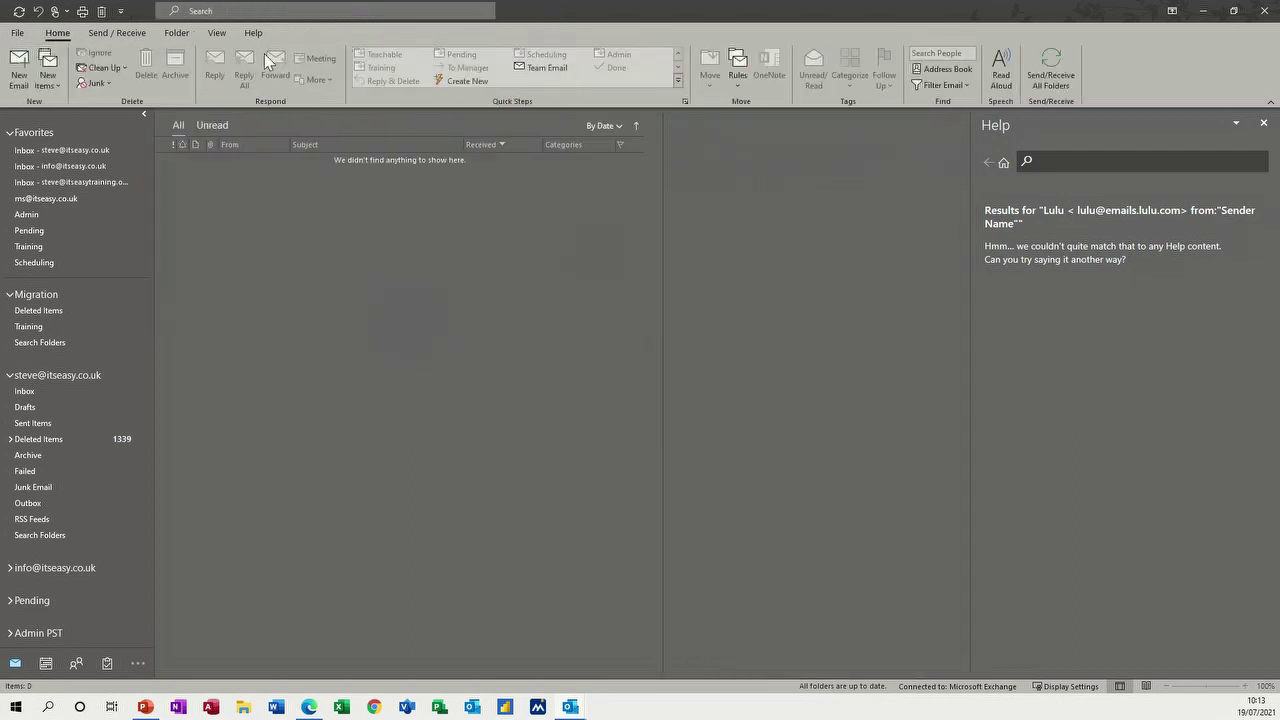
- Show the detailed search fields for the current mailbox, add a sender criterion, and clear it from the search box
click(237, 11)
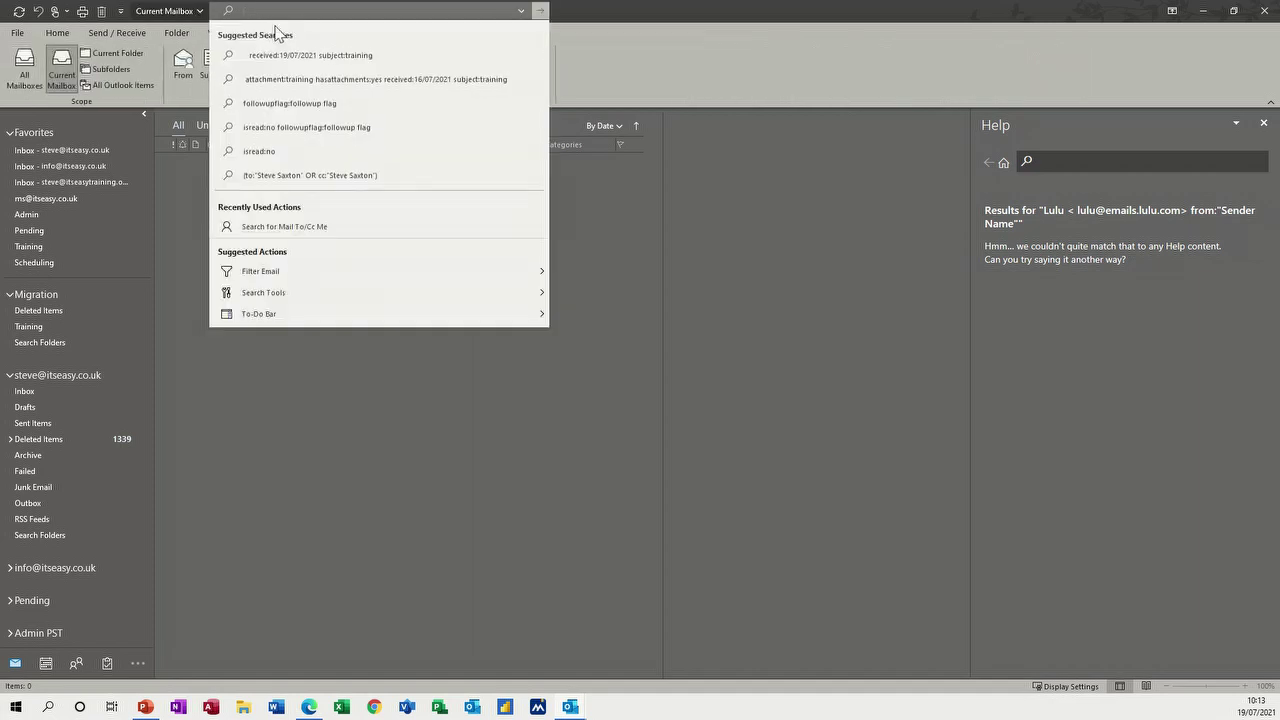
click(195, 95)
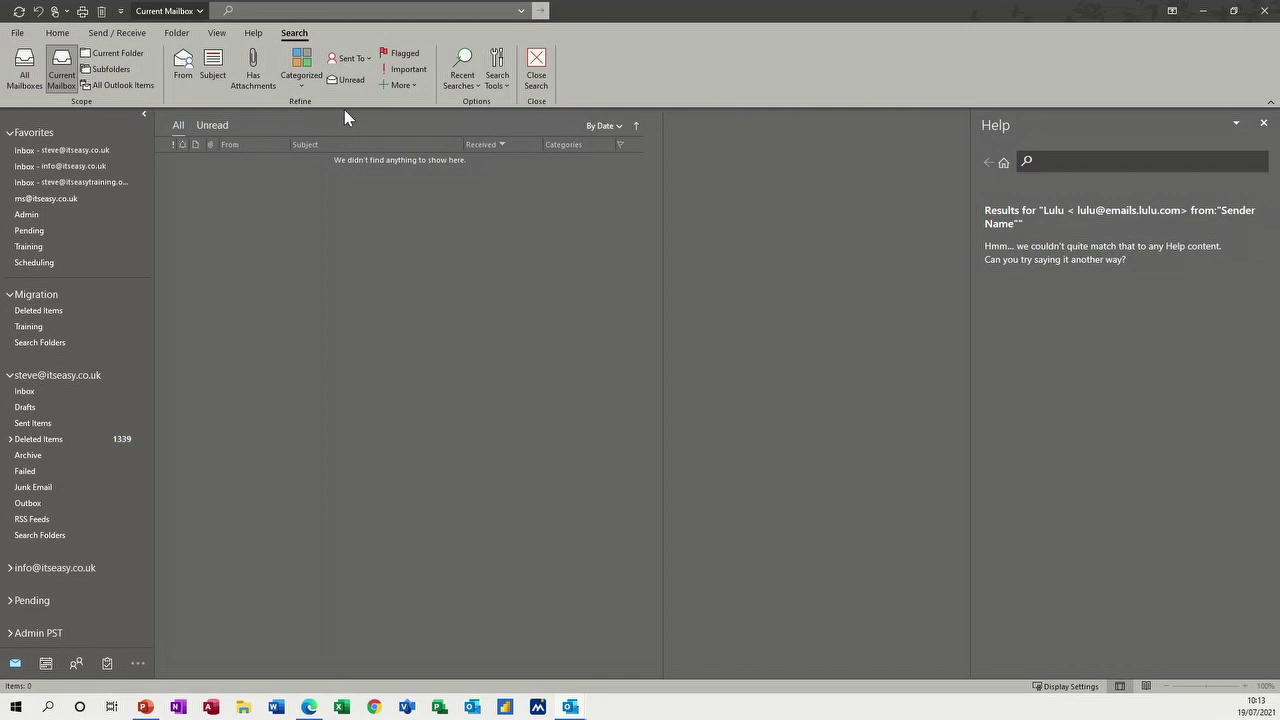
click(521, 11)
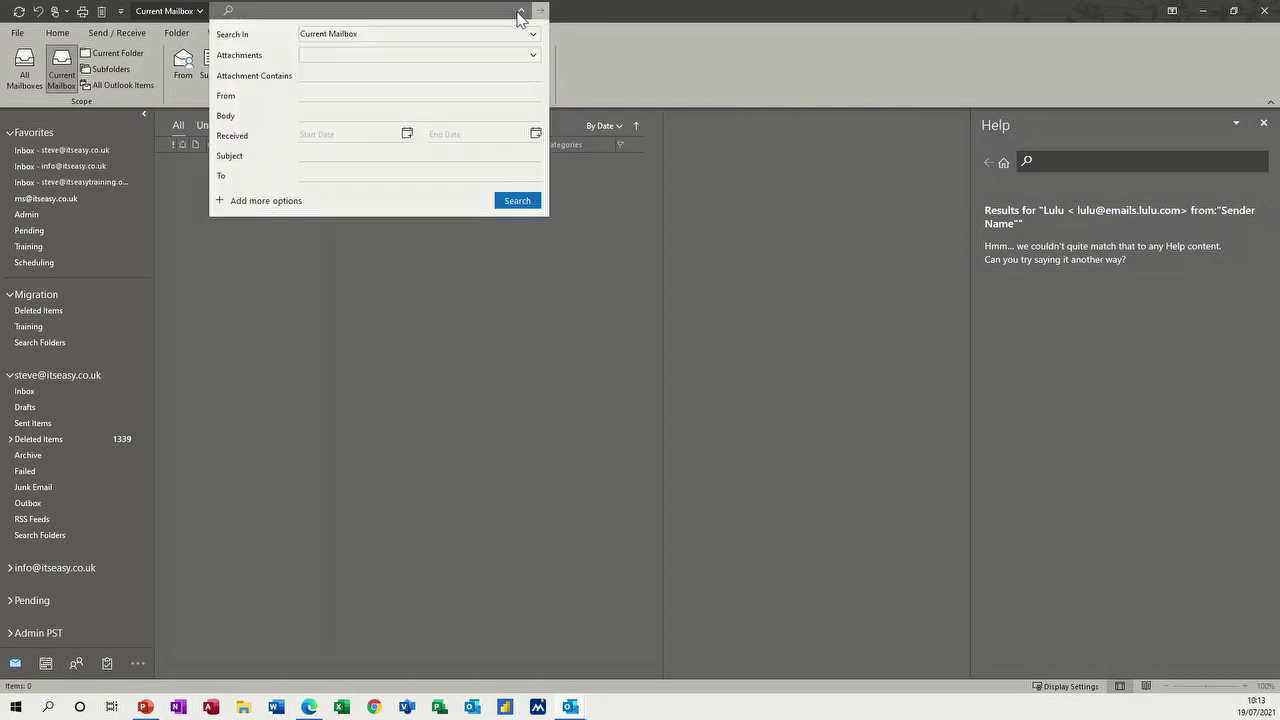
click(366, 131)
click(186, 85)
click(521, 11)
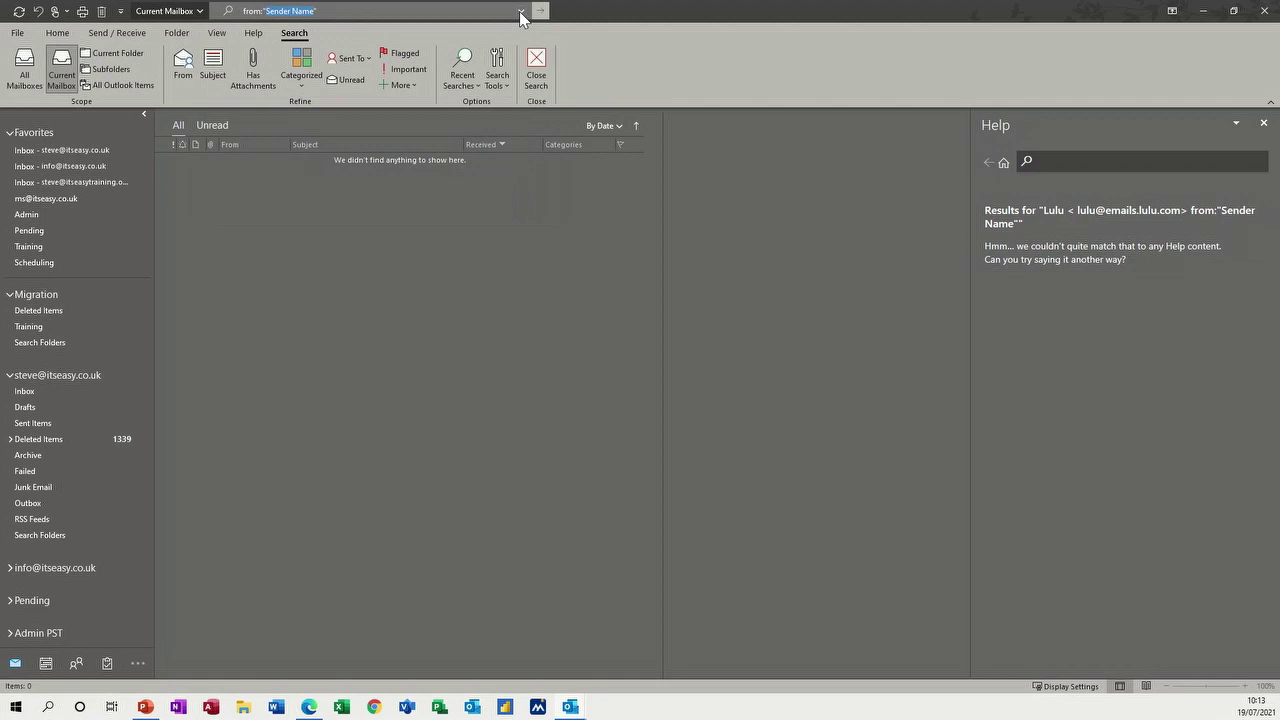
click(427, 8)
click(414, 14)
key(BackSpace)
key(BackSpace)
key(BackSpace)
key(BackSpace)
key(BackSpace)
key(BackSpace)
key(BackSpace)
key(BackSpace)
key(BackSpace)
key(BackSpace)
key(BackSpace)
key(BackSpace)
key(BackSpace)
key(BackSpace)
- Search the current mailbox for "training" and narrow the results to messages with attachments
click(442, 19)
text(tra)
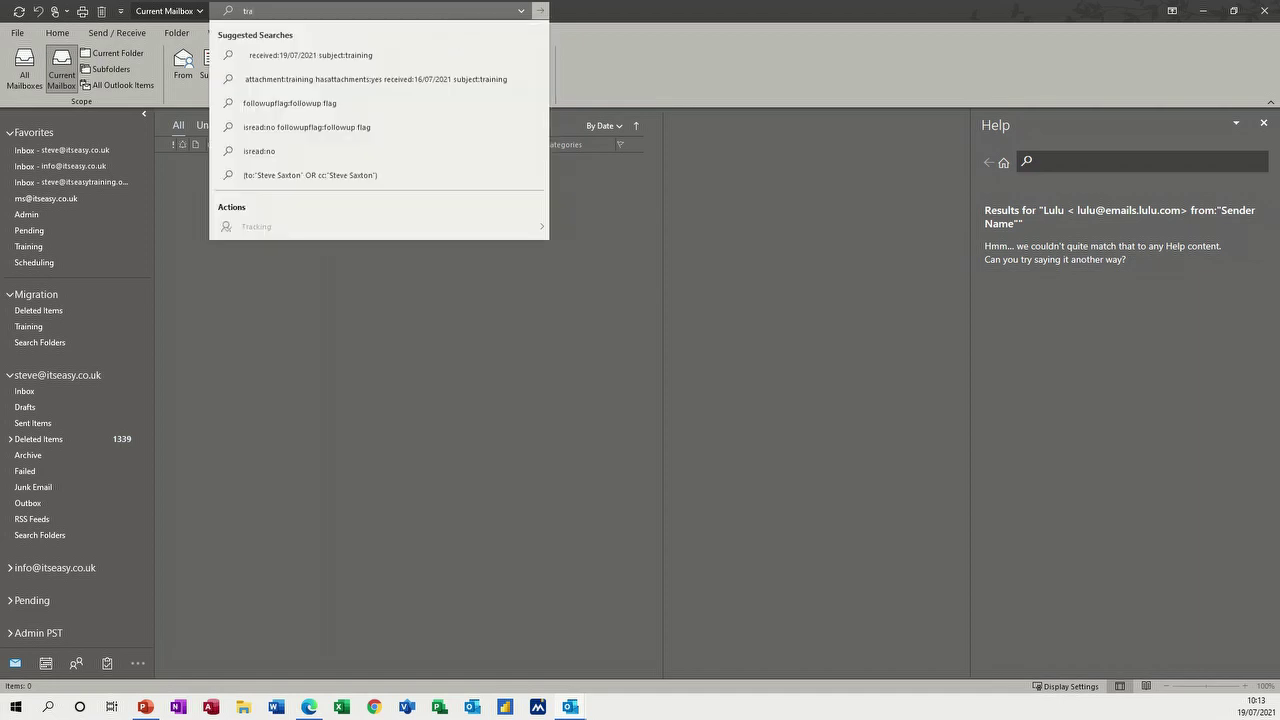
text(ining)
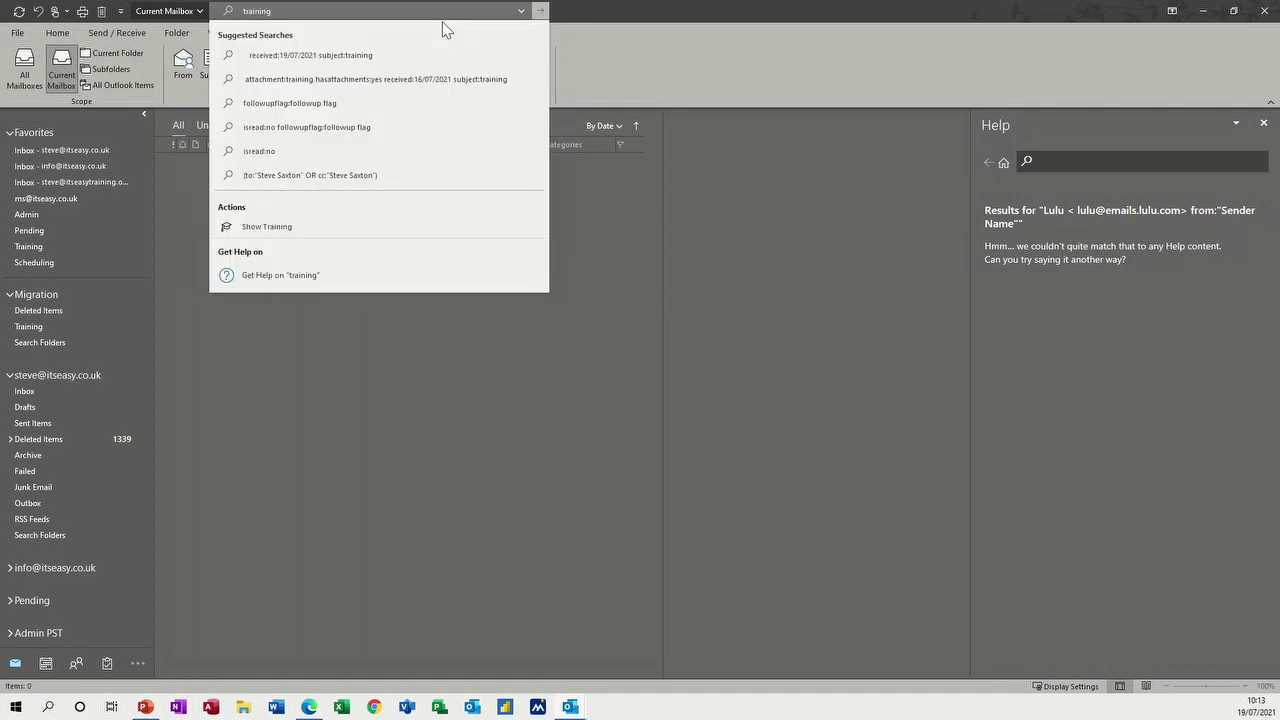
click(539, 14)
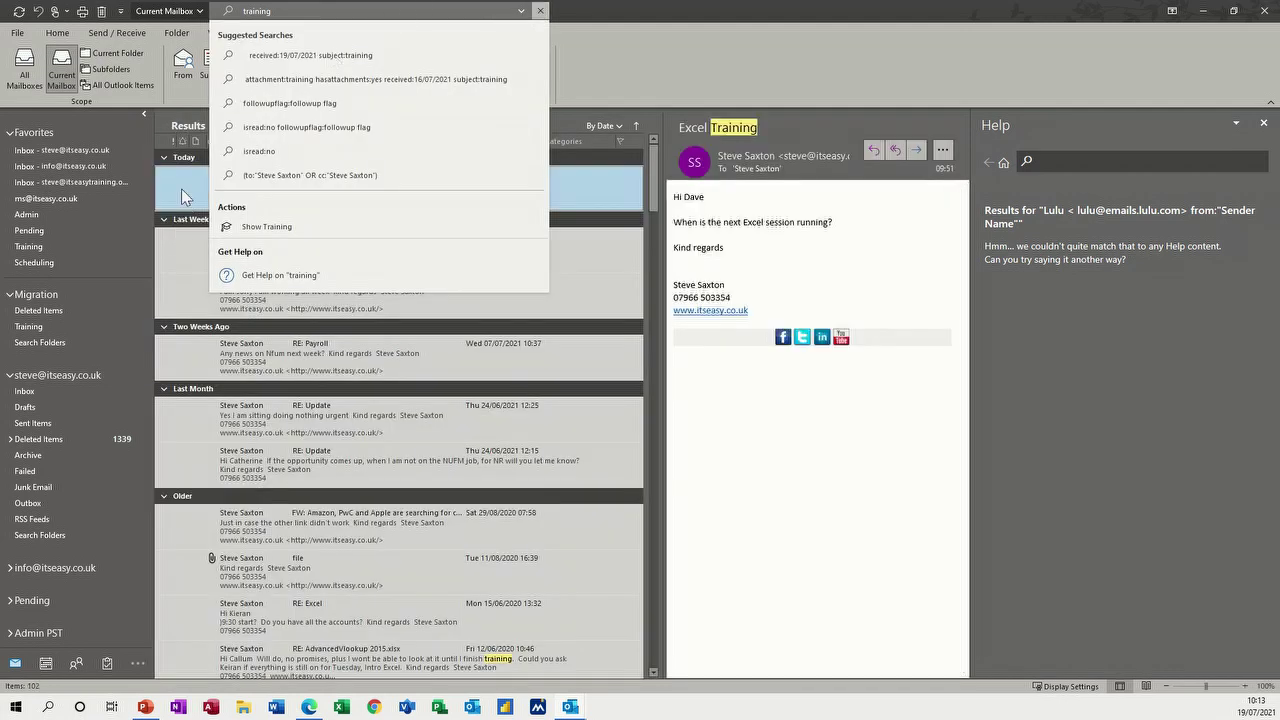
click(176, 181)
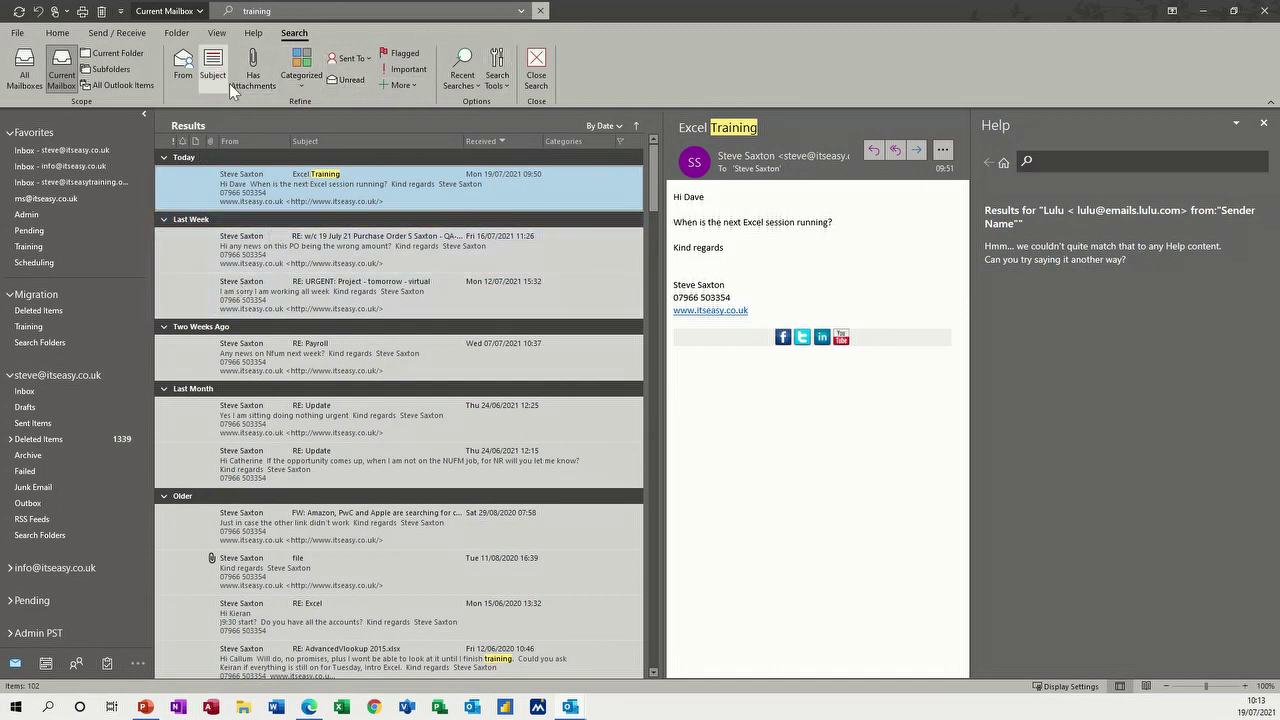
click(265, 83)
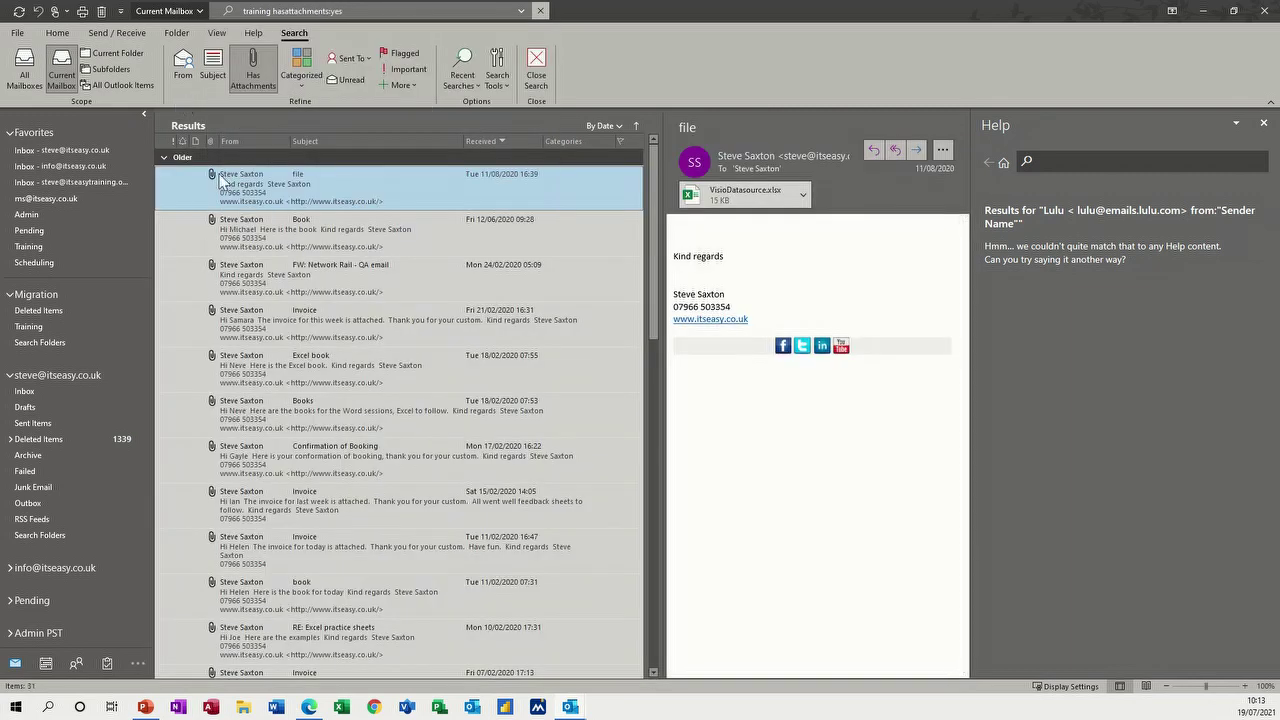
- Narrow the "training" attachment search to items in the Training category, and close the search
click(300, 90)
click(318, 126)
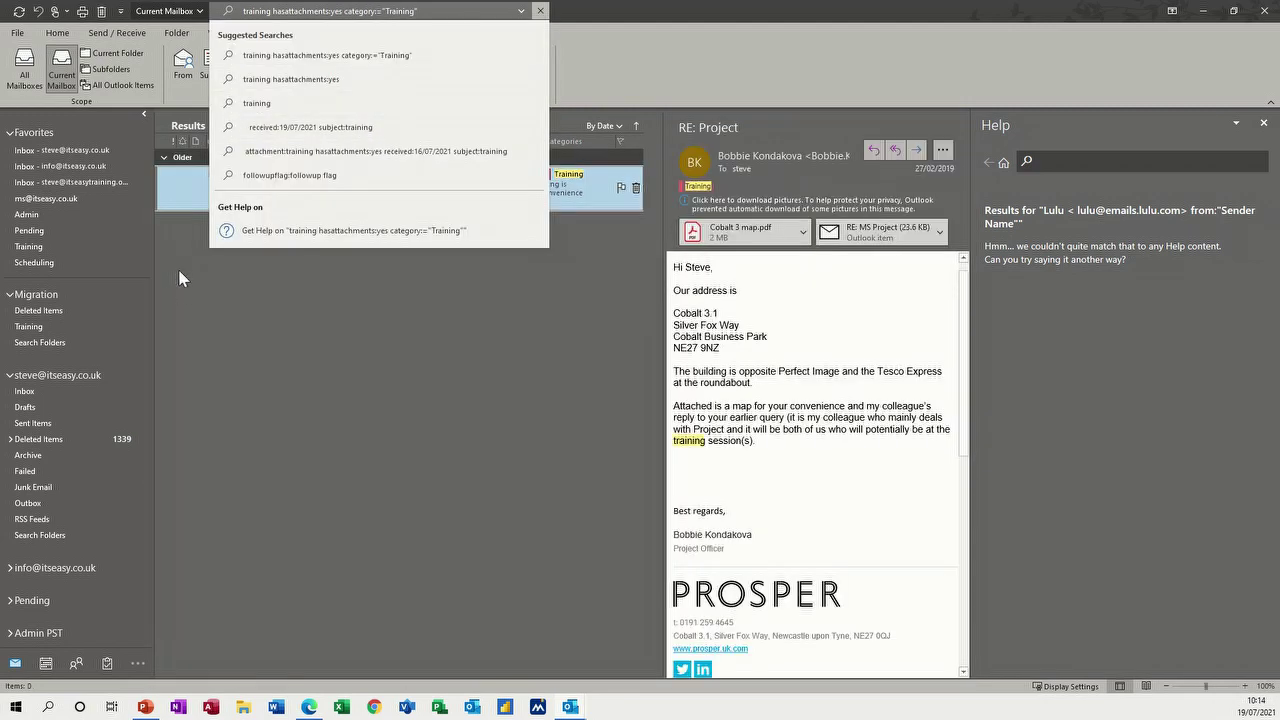
click(183, 290)
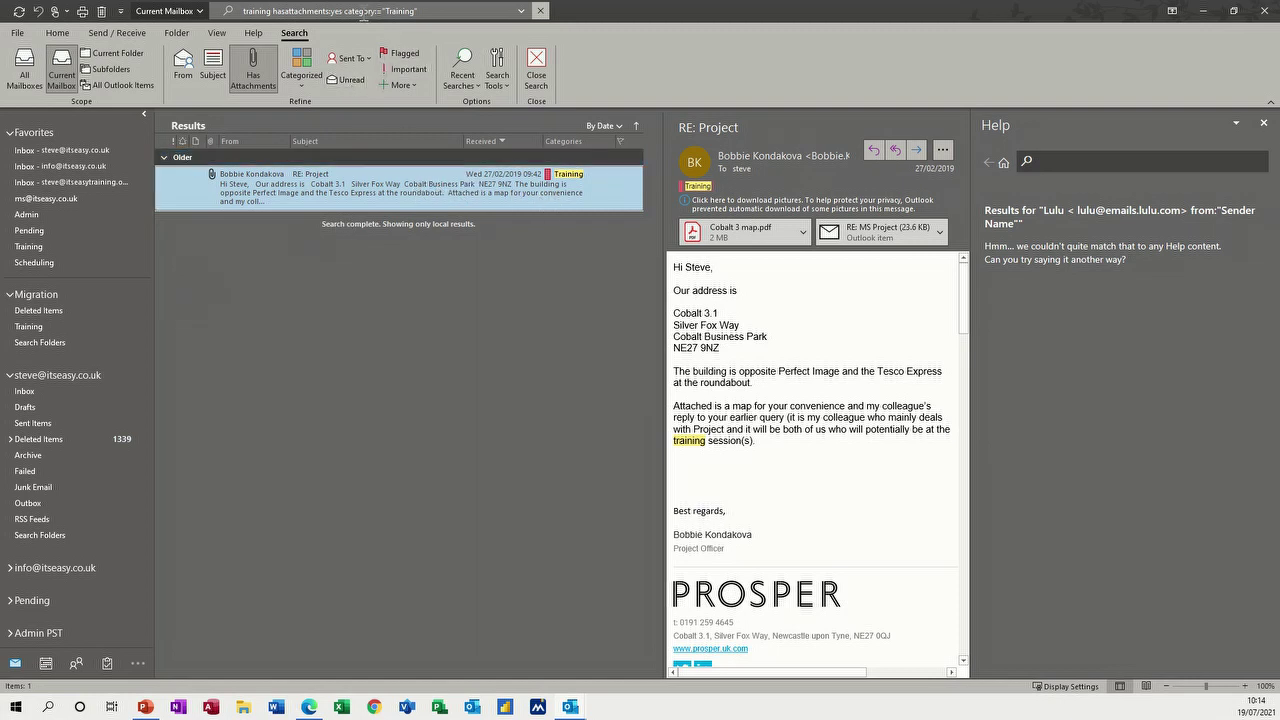
click(540, 11)
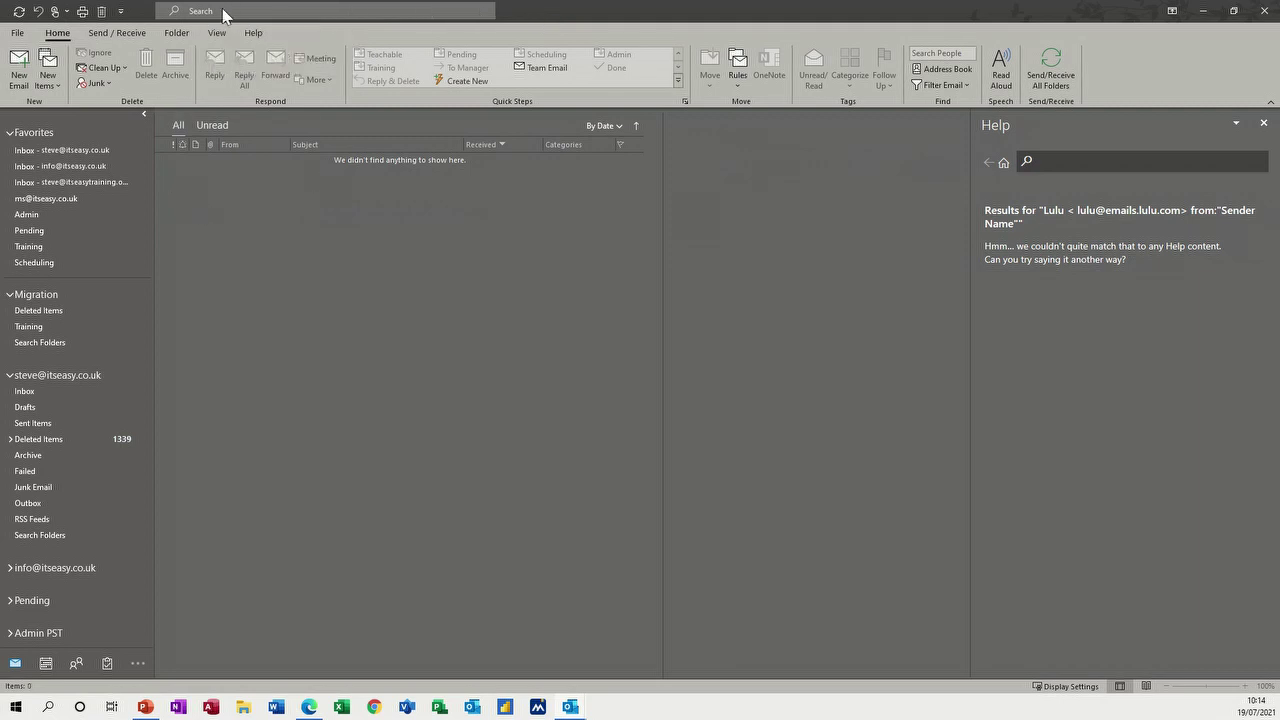
- Examine the suggested email filters, categorized-item search and search tools, and show the detailed search fields for the current mailbox
click(225, 11)
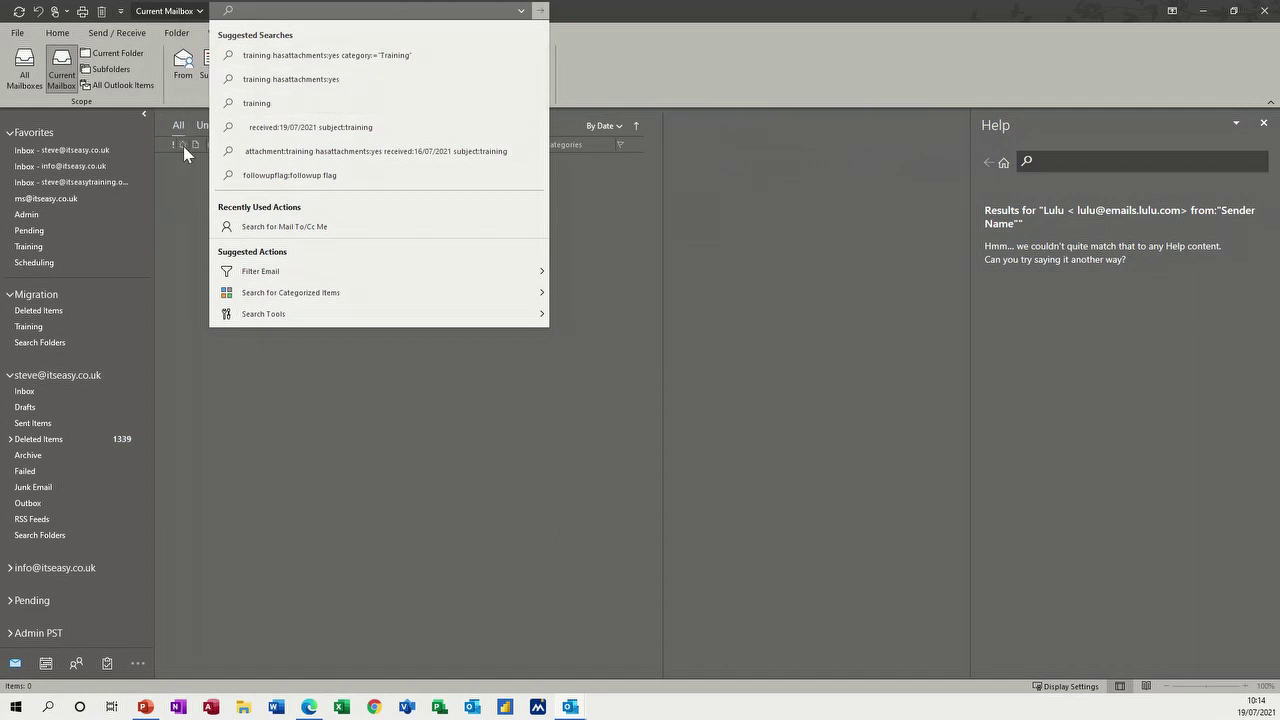
mouse_move(287, 279)
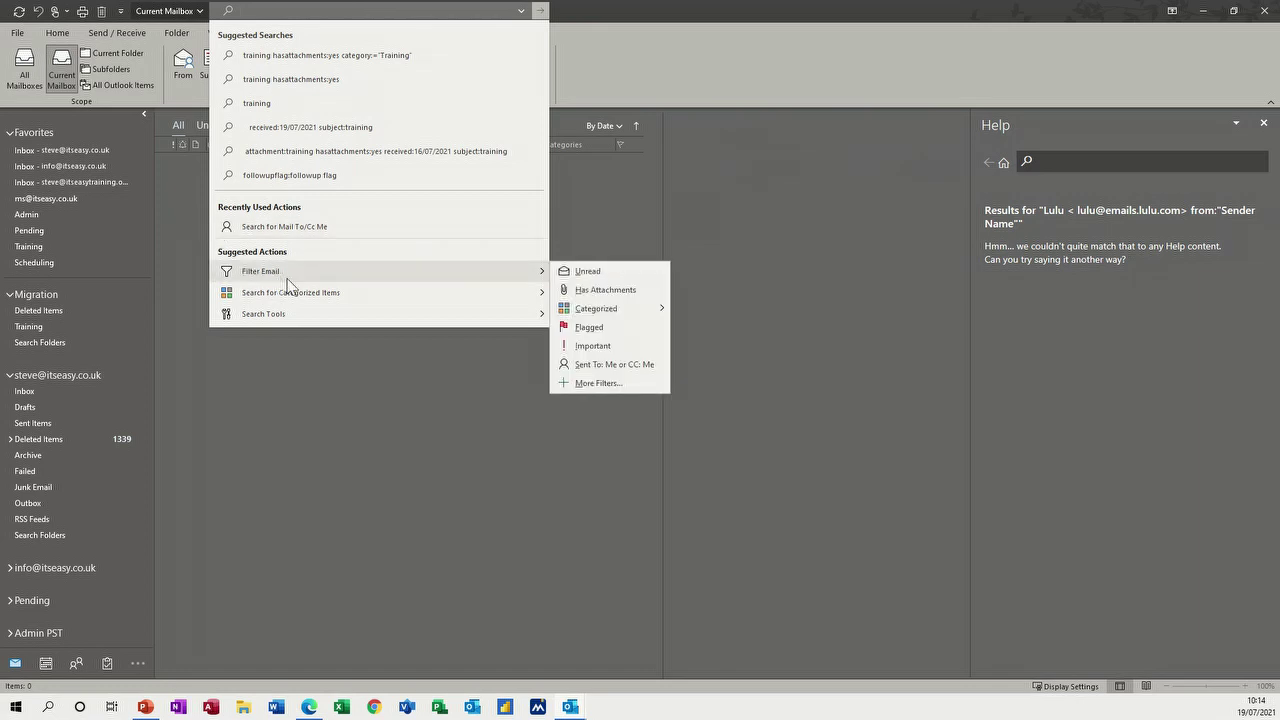
mouse_move(394, 300)
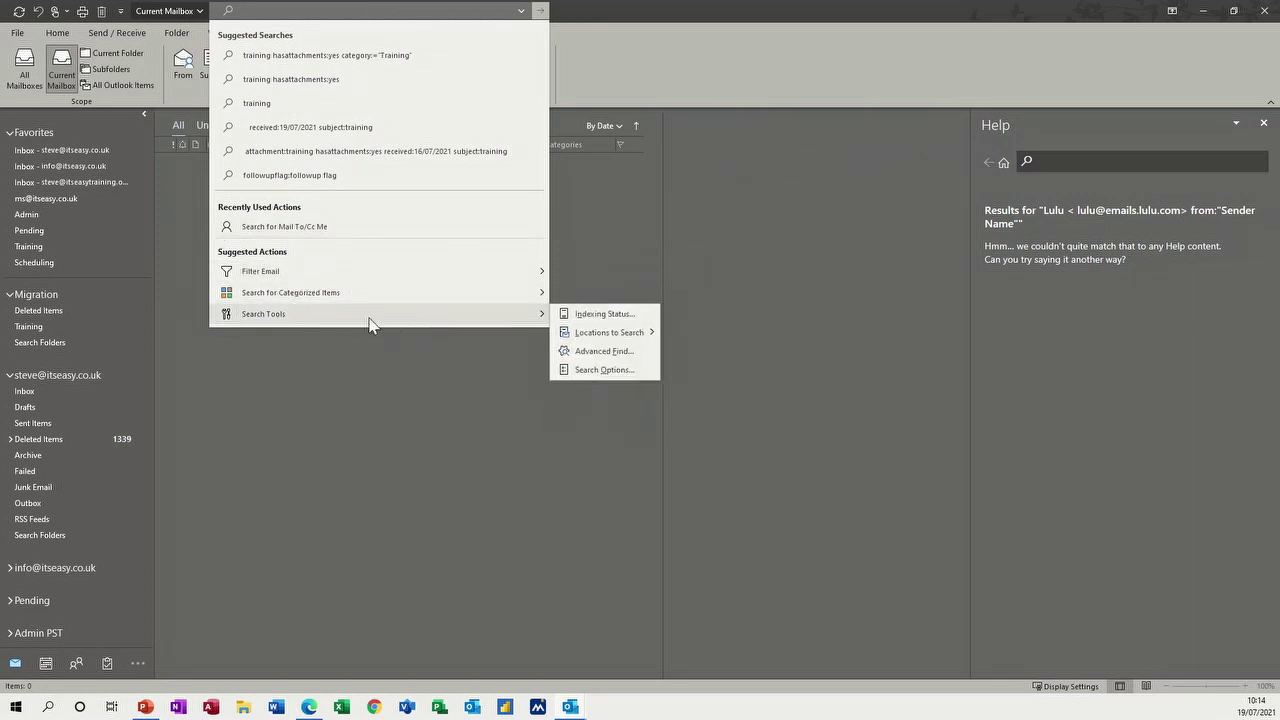
click(171, 99)
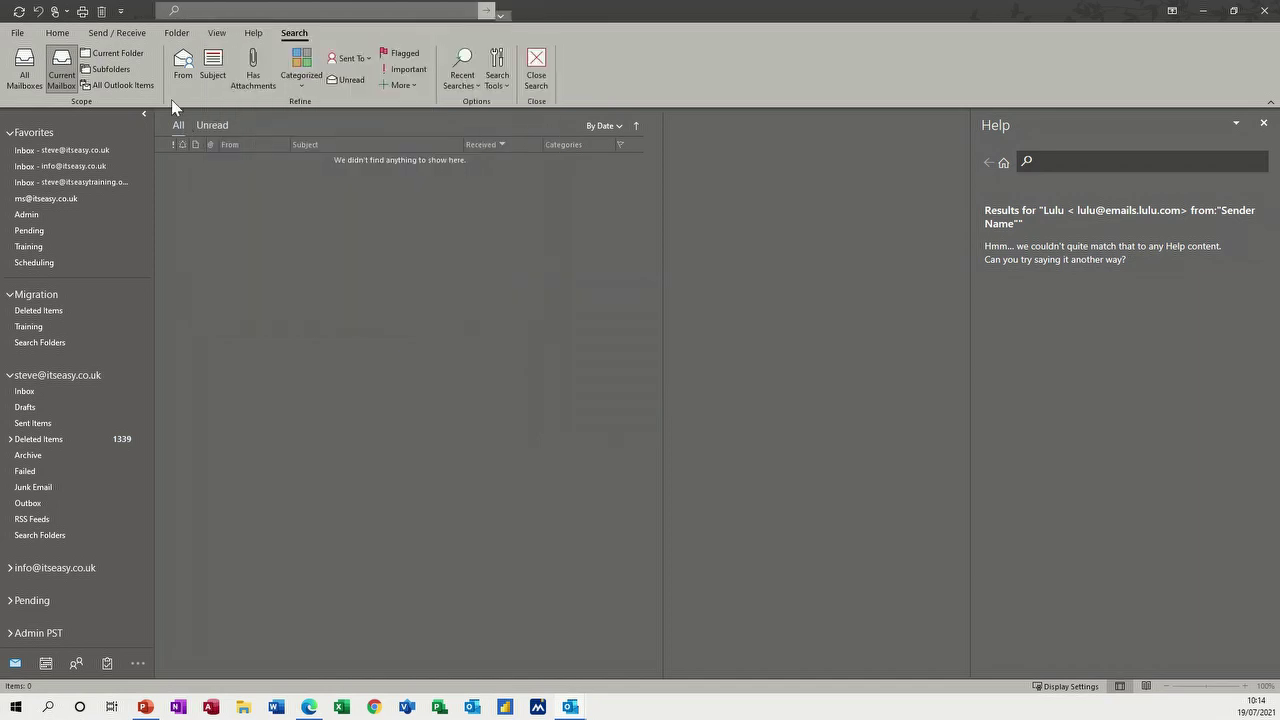
click(296, 12)
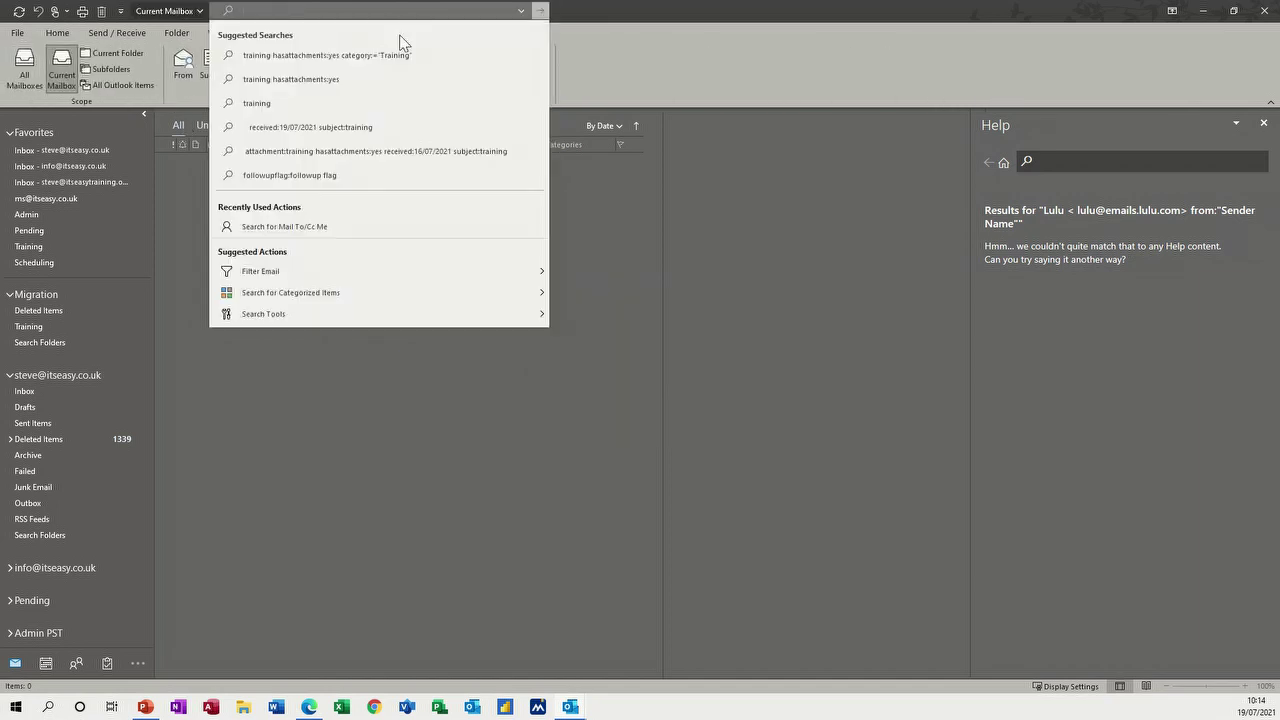
click(520, 11)
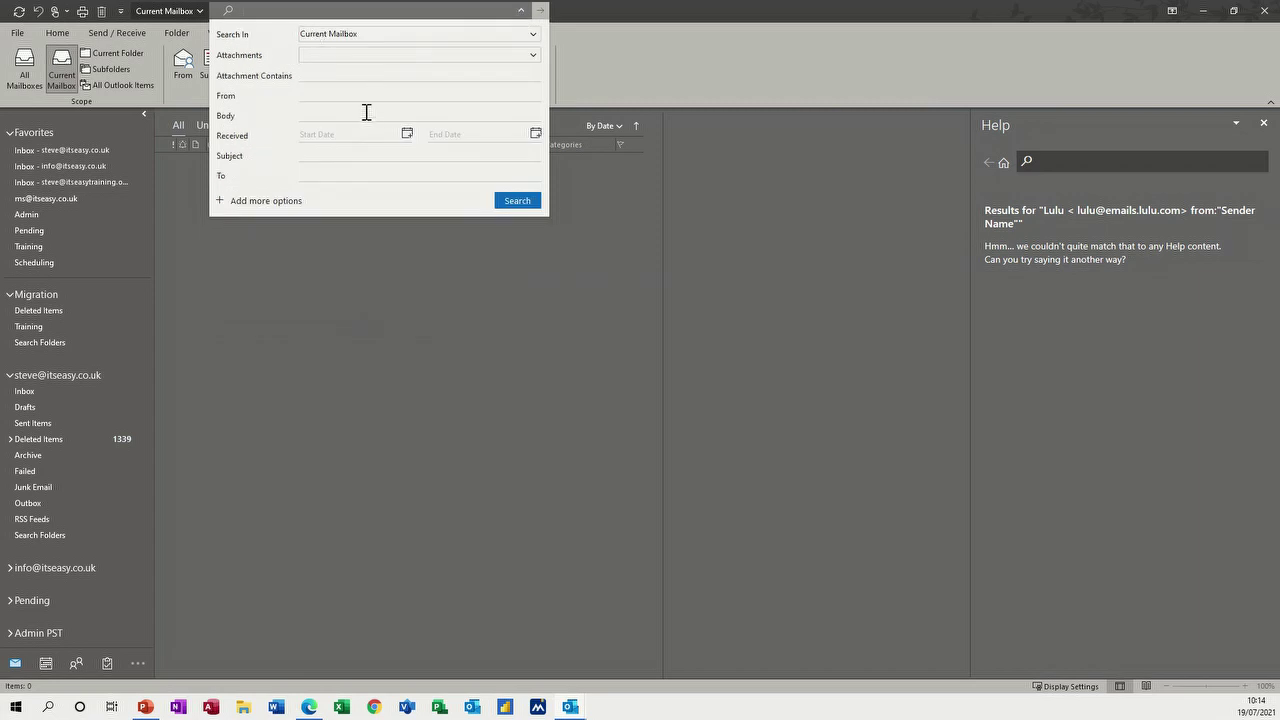